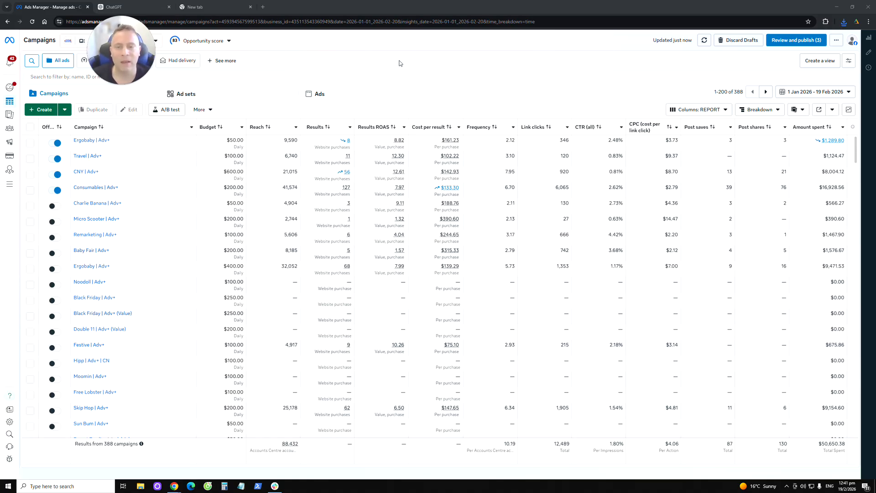
# Step: Show the ads level and add the Ad set name column to the REPORT column preset
pyautogui.click(388, 96)
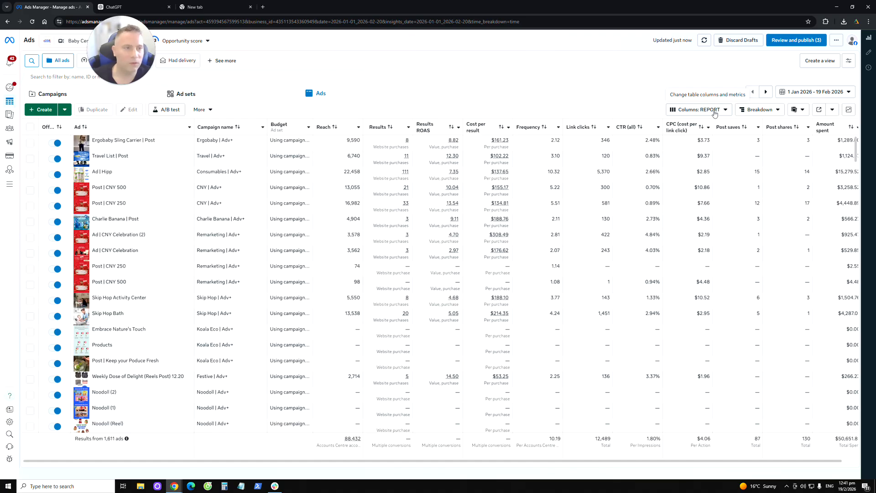
pyautogui.click(713, 113)
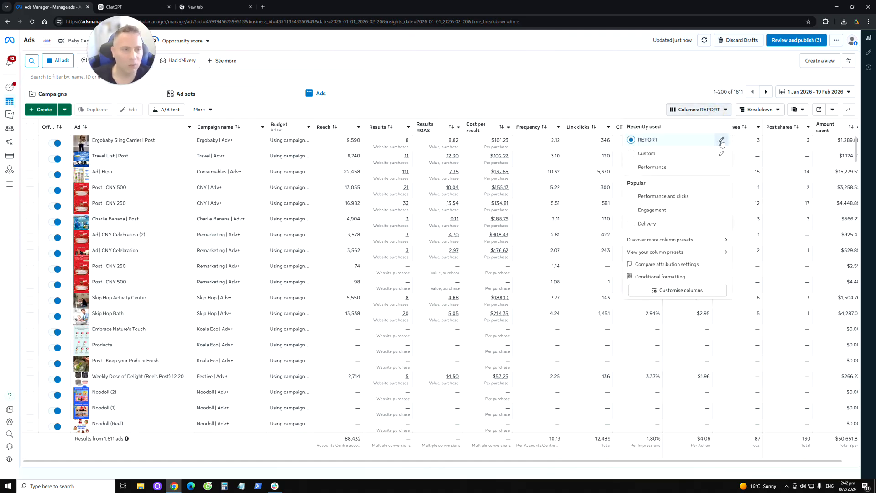
pyautogui.moveTo(721, 143)
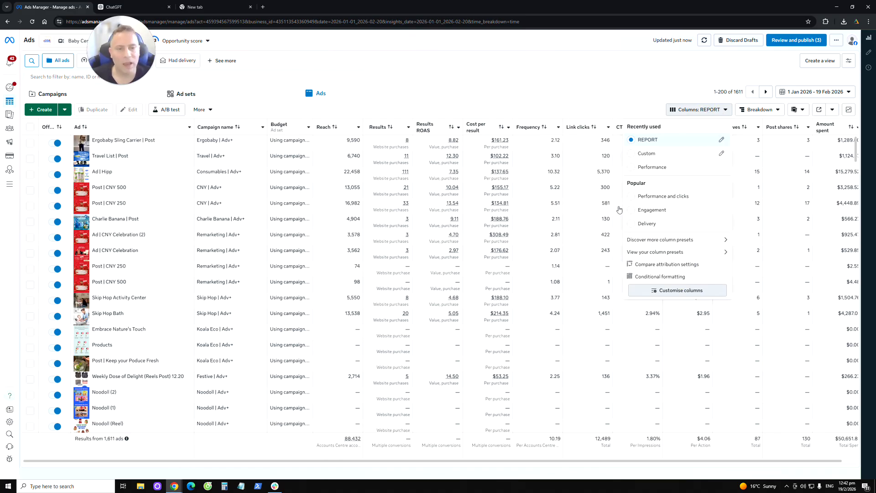
pyautogui.click(722, 140)
pyautogui.click(412, 137)
pyautogui.write('ad set')
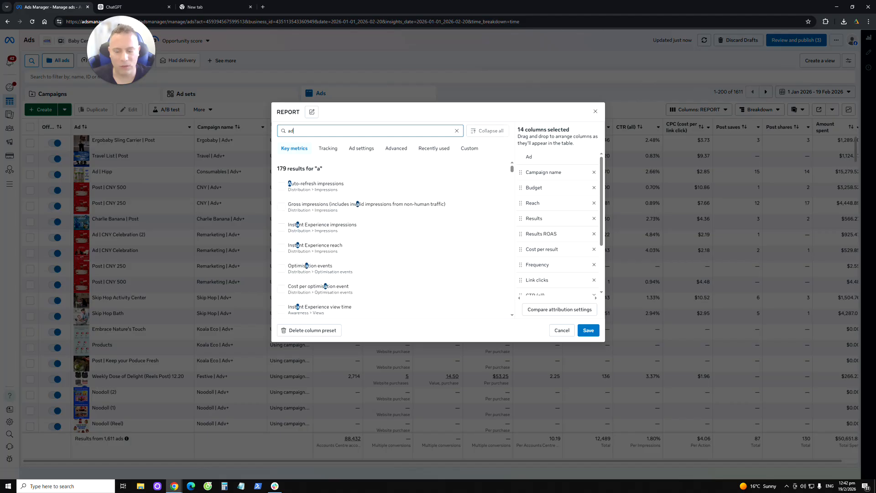
pyautogui.click(281, 207)
# Step: Reorder the preset's columns so that Ad set name comes directly after Campaign name
pyautogui.moveTo(522, 286); pyautogui.dragTo(556, 180)
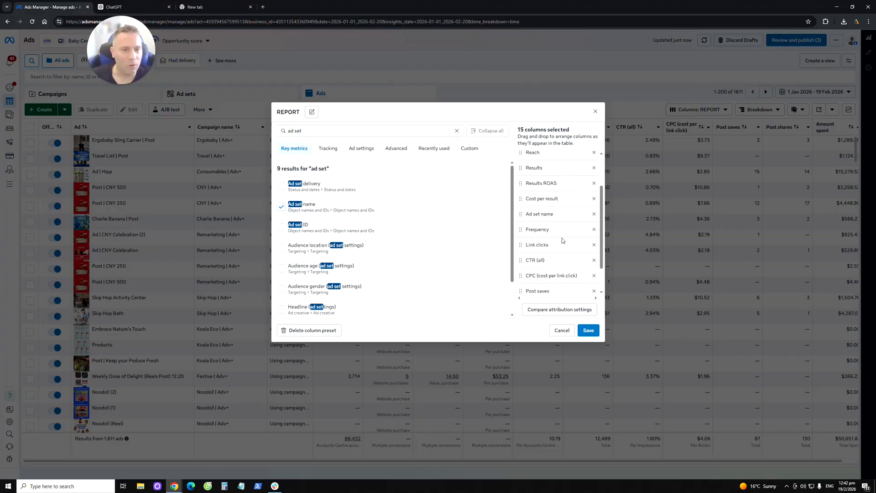
pyautogui.scroll(2, 561, 248)
pyautogui.moveTo(551, 252); pyautogui.dragTo(554, 176)
# Step: Remove the Budget column from the REPORT preset and save the preset
pyautogui.scroll(-2, 557, 224)
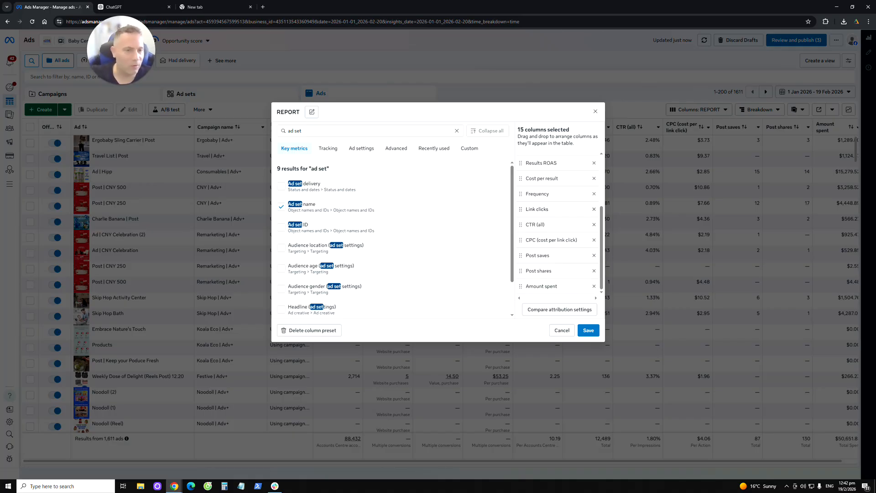
pyautogui.scroll(2, 557, 224)
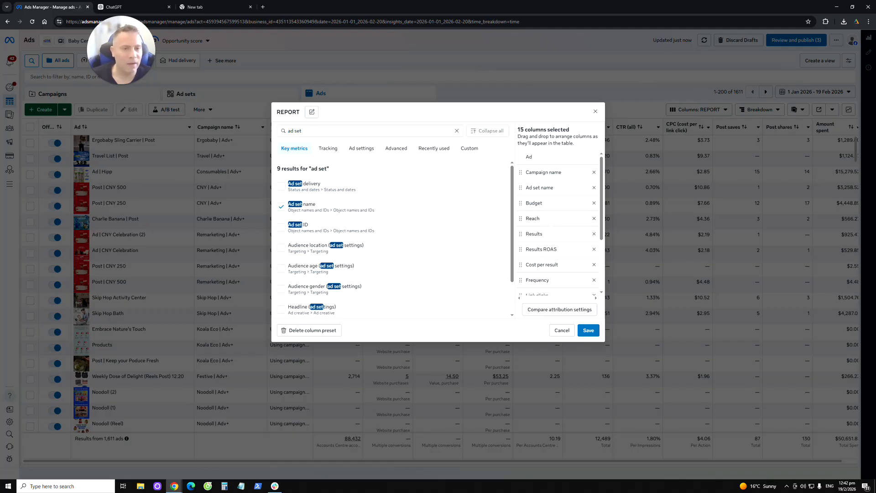
pyautogui.click(594, 203)
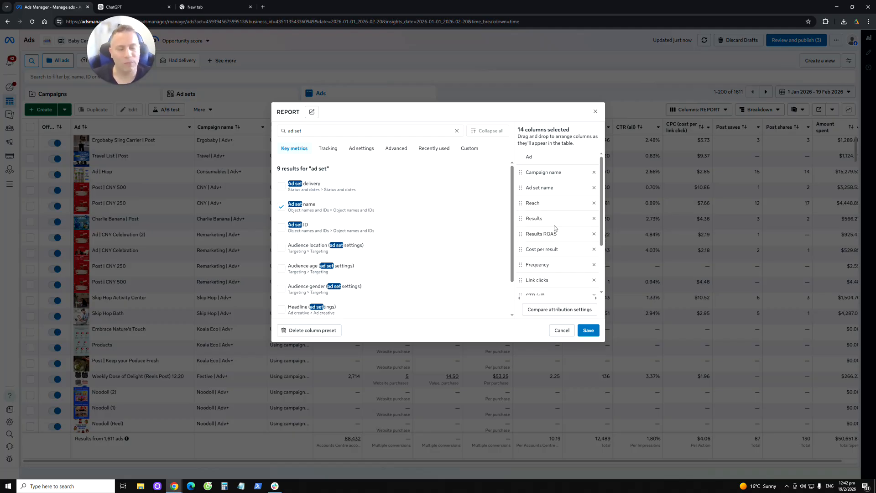
pyautogui.click(588, 330)
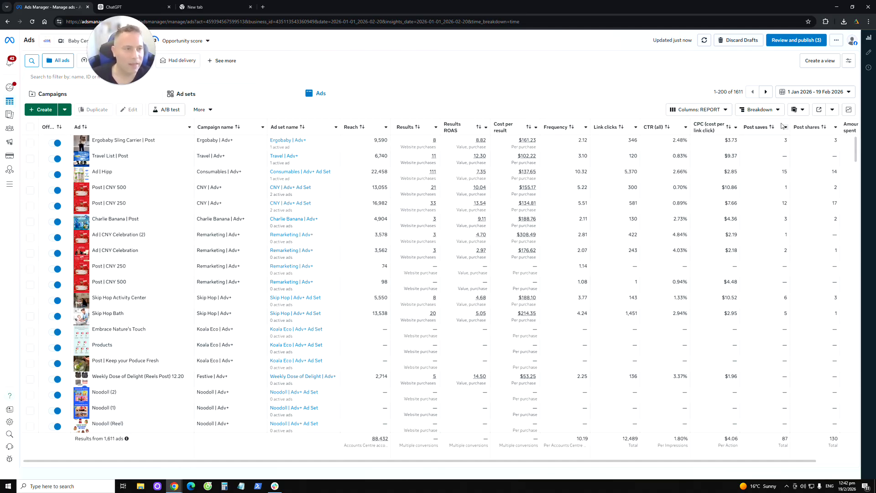
# Step: Break the ads table down by day and export the table data as .csv
pyautogui.click(768, 110)
pyautogui.scroll(-3, 754, 194)
pyautogui.moveTo(753, 192)
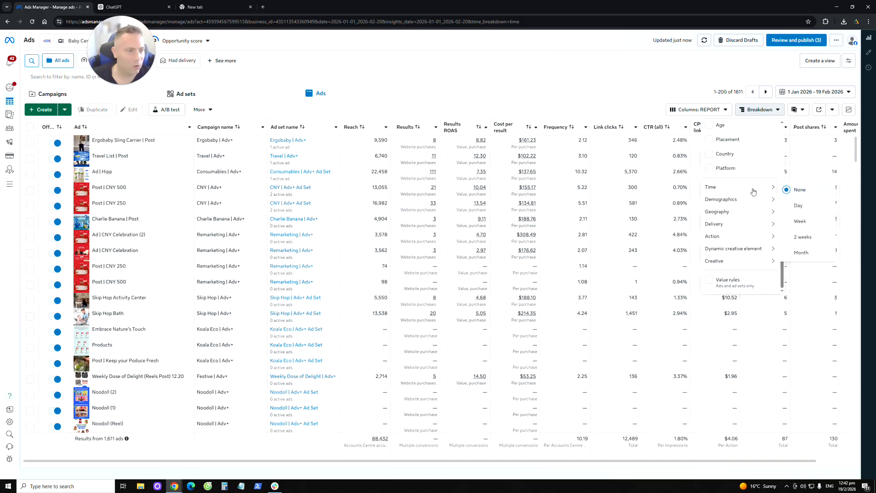
pyautogui.click(797, 208)
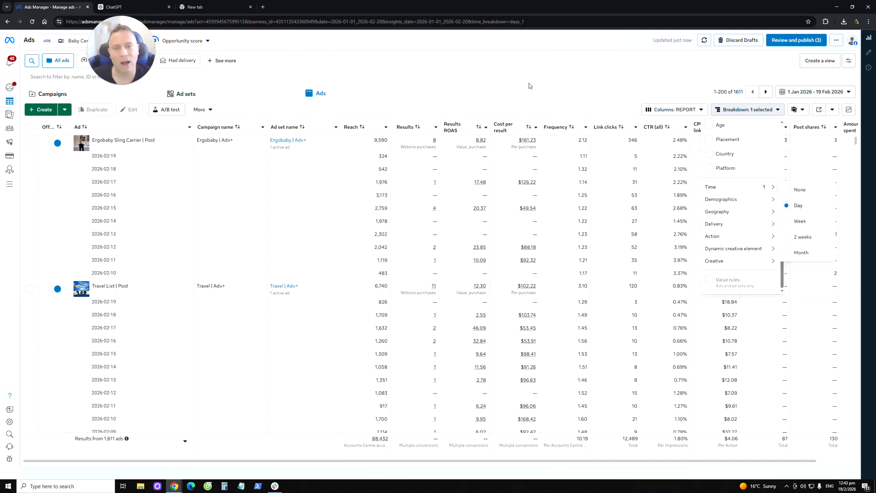
pyautogui.click(532, 66)
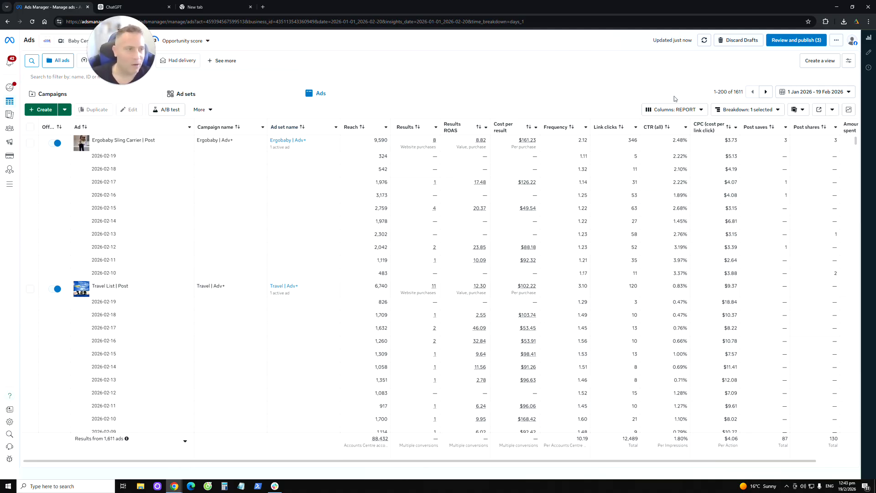
pyautogui.click(833, 110)
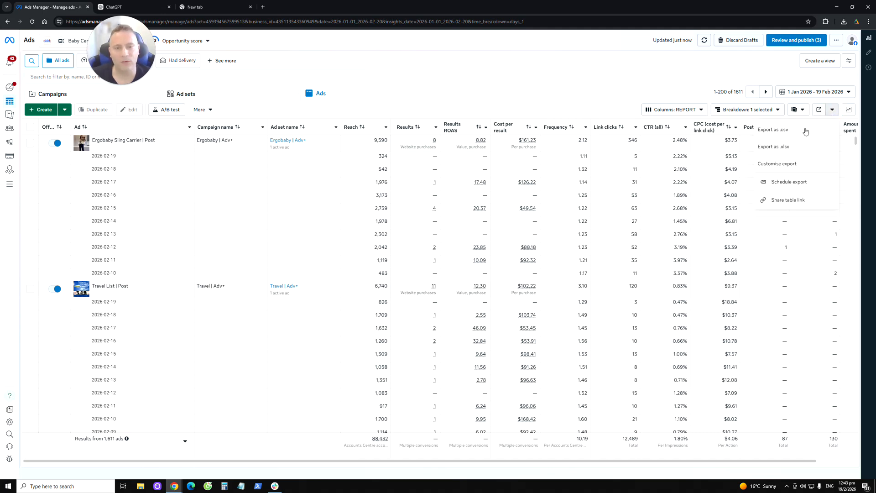
pyautogui.click(806, 132)
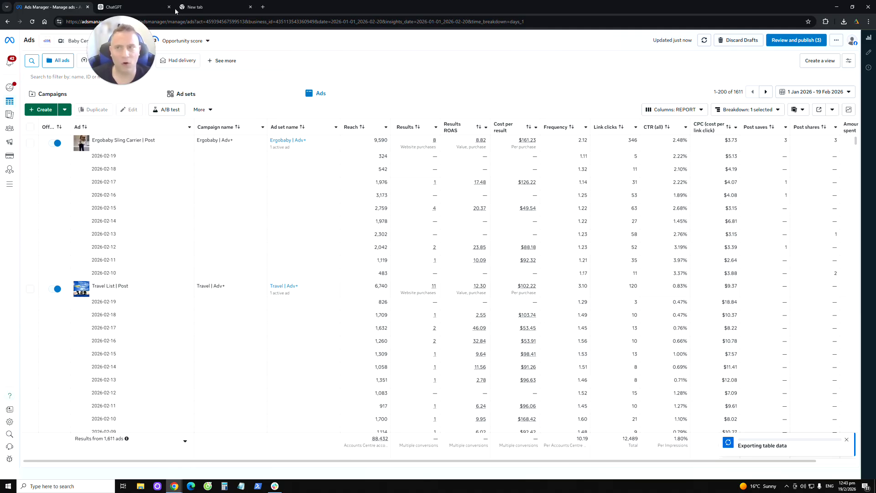
# Step: Switch to ChatGPT and attach the exported file Ba-y-Central-HK-Ads-1-Jan-2026-19-Fe-2026 (1) from Downloads to a new prompt
pyautogui.click(156, 7)
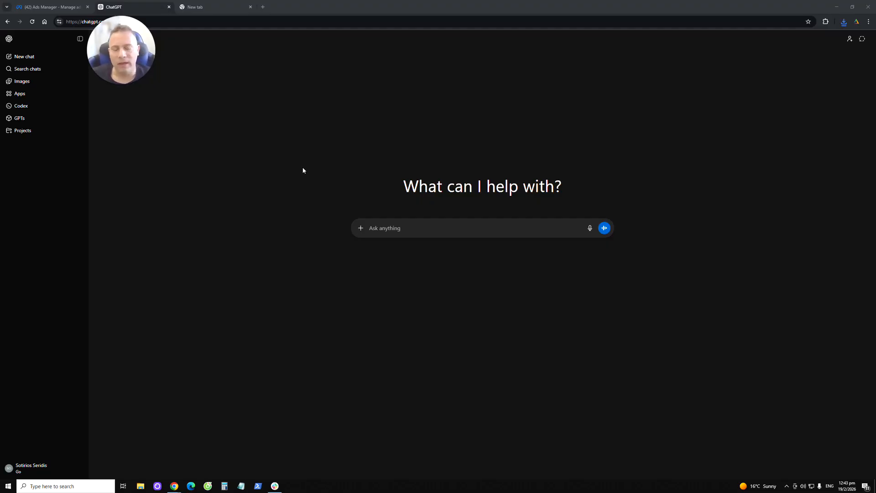
pyautogui.click(362, 233)
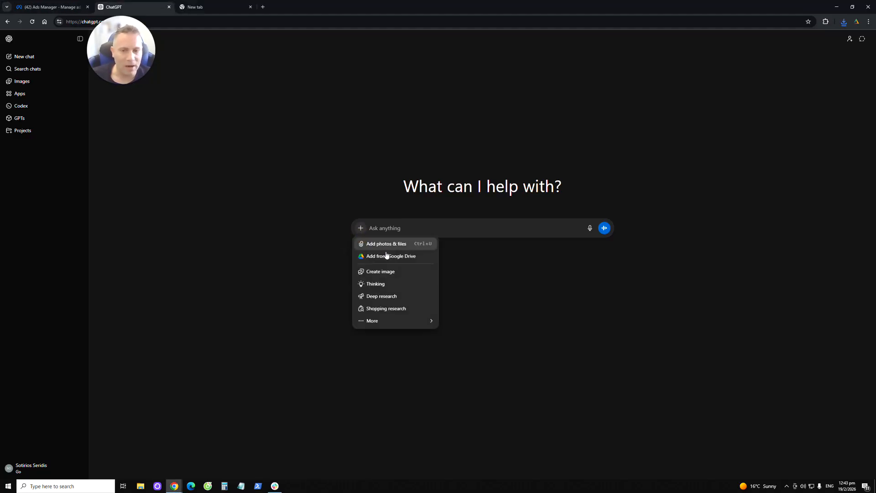
pyautogui.click(405, 248)
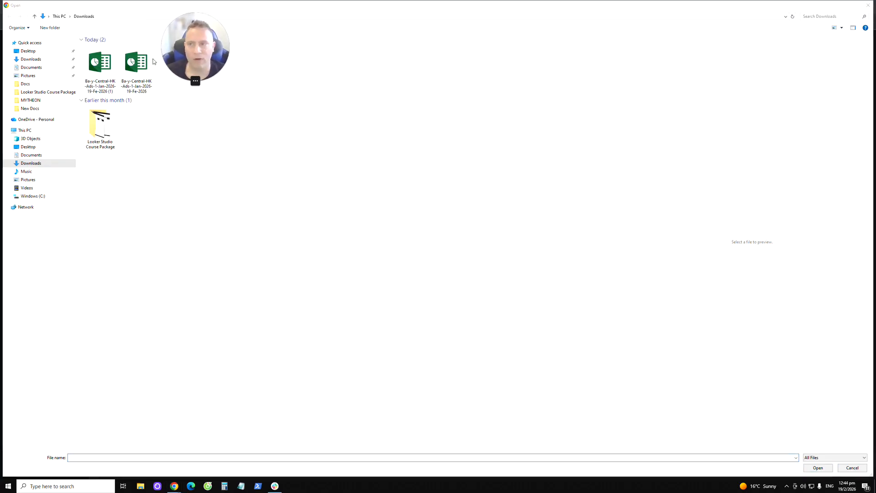
pyautogui.click(100, 64)
pyautogui.click(818, 468)
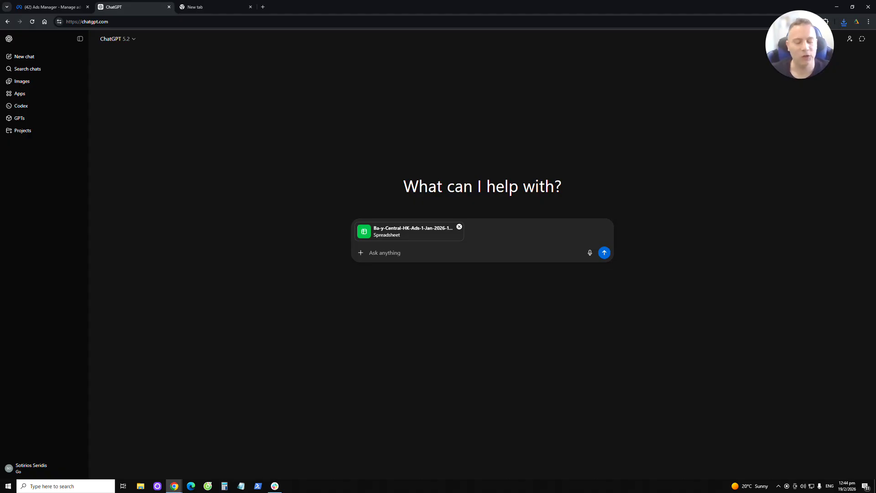
# Step: Begin the prompt with "Please look into these meta ads data and give me tables including:" followed by a new line
pyautogui.write('Please')
pyautogui.write('look into these meta ads data and ')
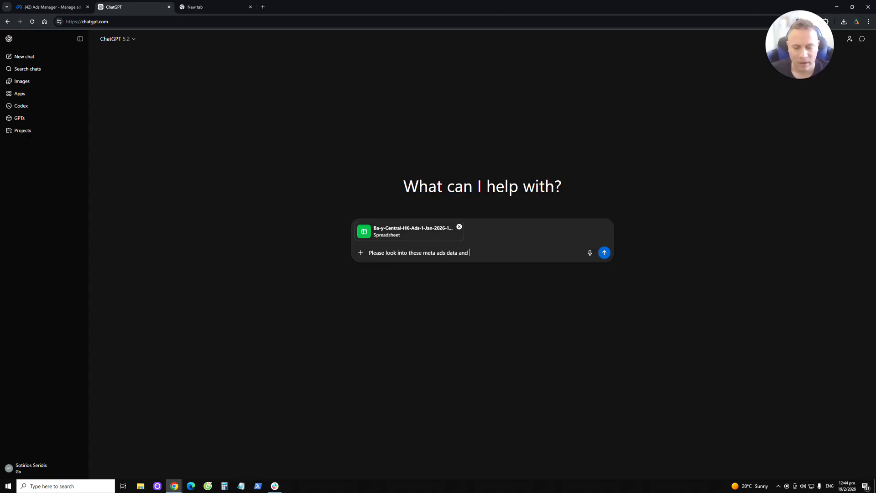
pyautogui.write('give me tables inlcuding')
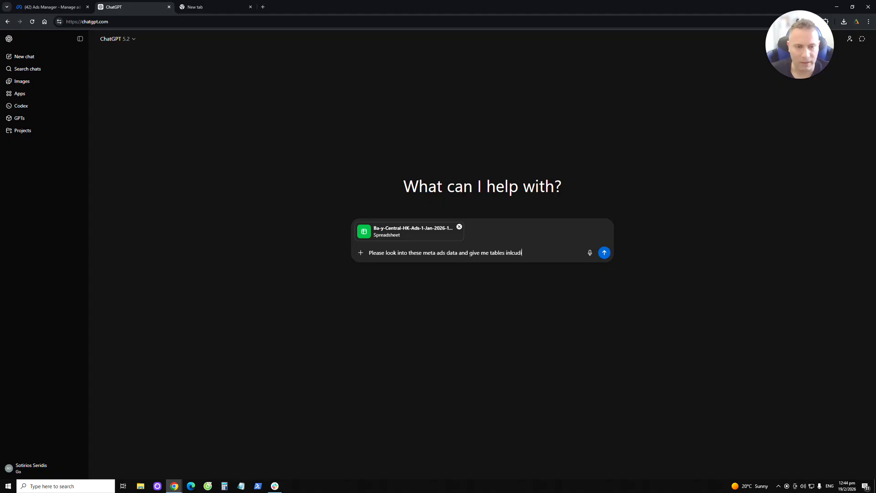
pyautogui.press('BackSpace')
pyautogui.press('BackSpace')
pyautogui.press('BackSpace')
pyautogui.press('BackSpace')
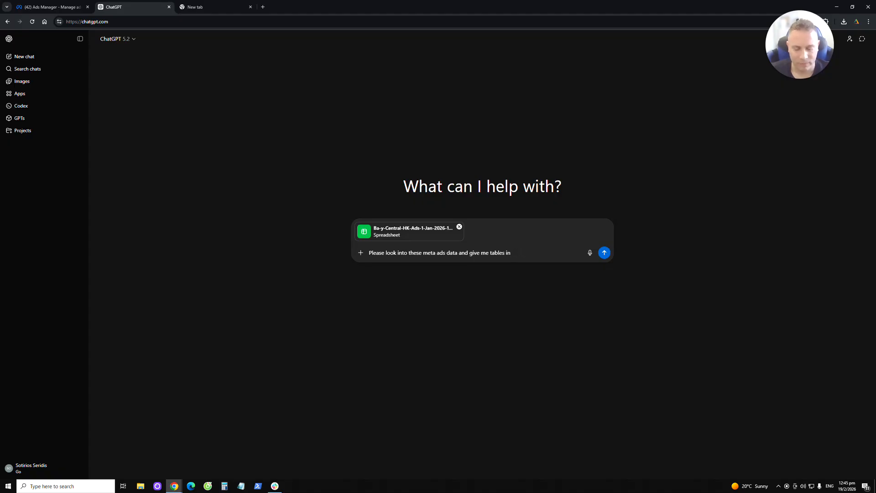
pyautogui.write('uding')
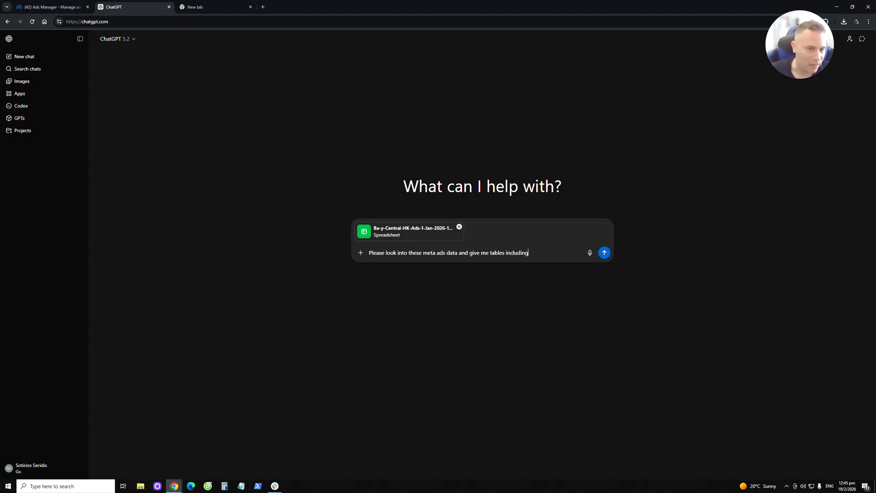
pyautogui.write(':')
pyautogui.hotkey('shift', 'Return')
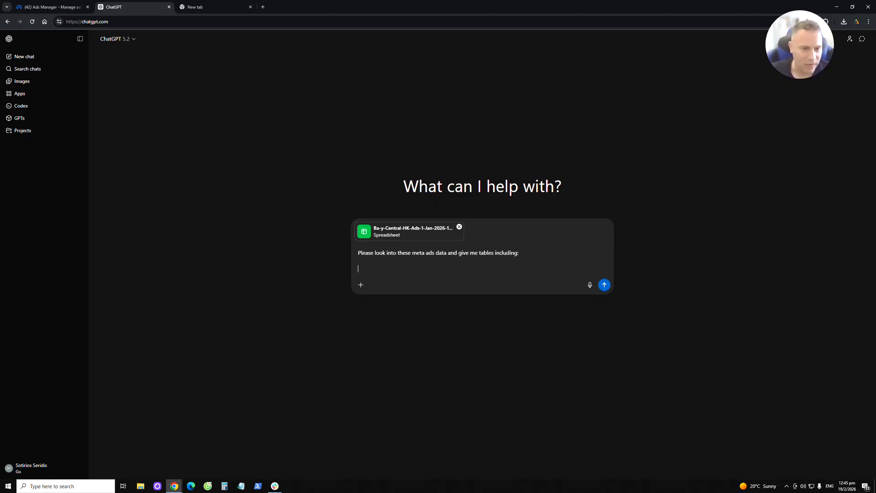
# Step: List "Performance by Month" and "Performance by Campaign" on separate lines of the prompt
pyautogui.write('Perf')
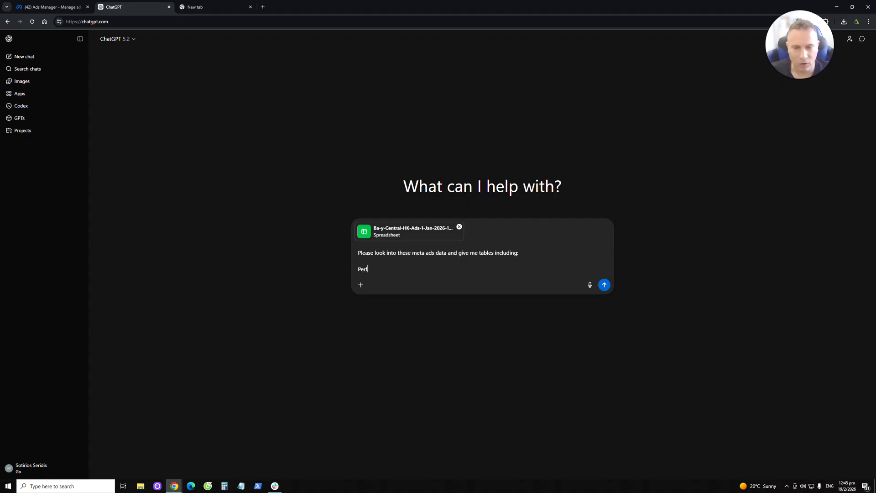
pyautogui.write('ormance by Month')
pyautogui.hotkey('shift', 'Return')
pyautogui.press('BackSpace')
pyautogui.press('BackSpace')
pyautogui.press('BackSpace')
pyautogui.write('th')
pyautogui.hotkey('shift', 'Return')
pyautogui.write('Performance by Month Per')
pyautogui.write('formance by C')
pyautogui.write('ampaign')
pyautogui.hotkey('shift', 'Return')
pyautogui.write('Performacne by Ad Se')
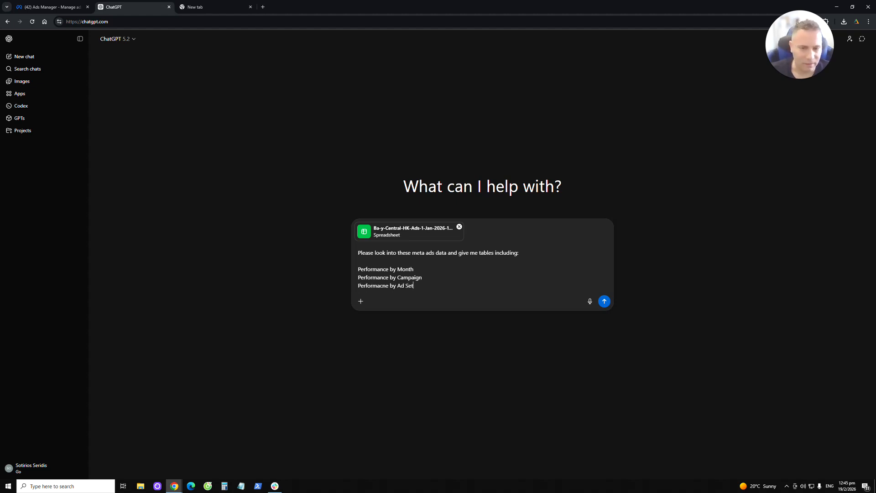
pyautogui.moveTo(413, 286); pyautogui.dragTo(358, 286)
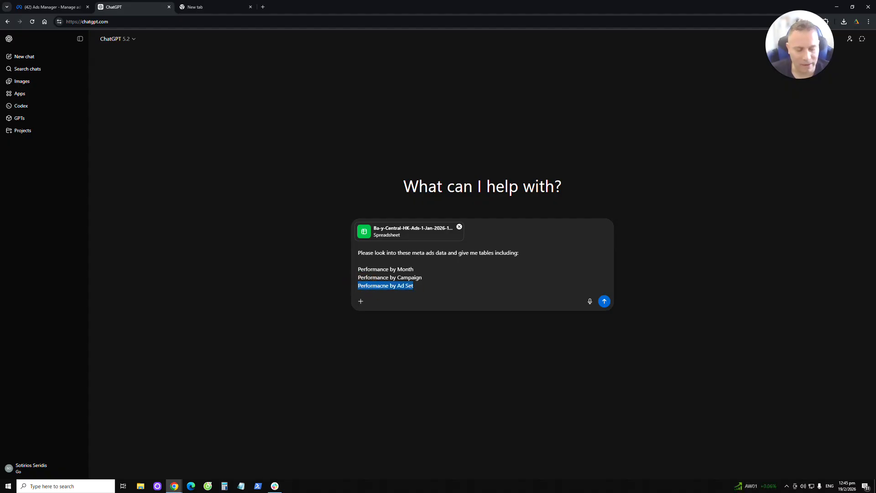
pyautogui.press('BackSpace')
pyautogui.press('BackSpace')
# Step: Extend the campaign line with "and Ad Set", add the line "Summary of total performance" and send the prompt
pyautogui.write('and')
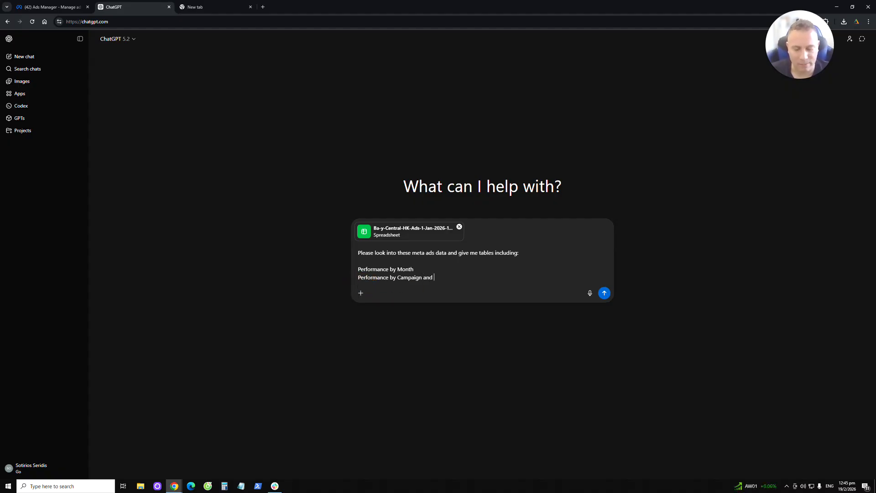
pyautogui.write(' Ad Set')
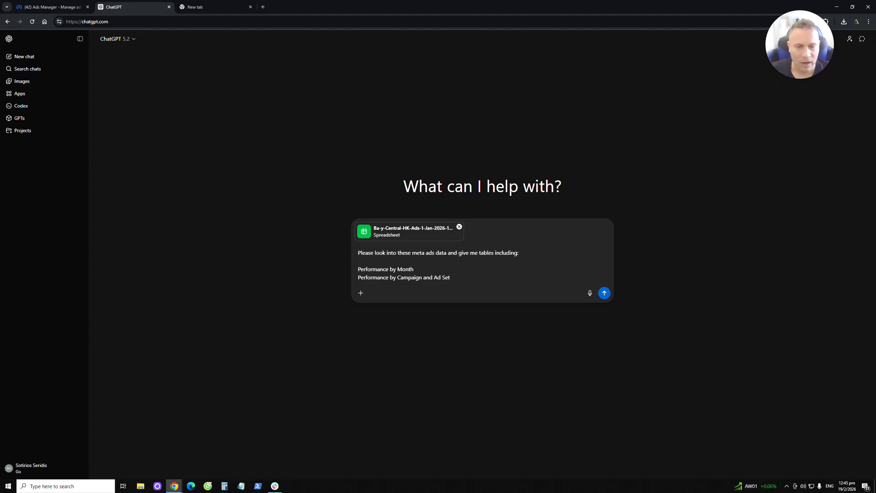
pyautogui.hotkey('shift', 'Return')
pyautogui.write('Summary of total performance')
pyautogui.press('Return')
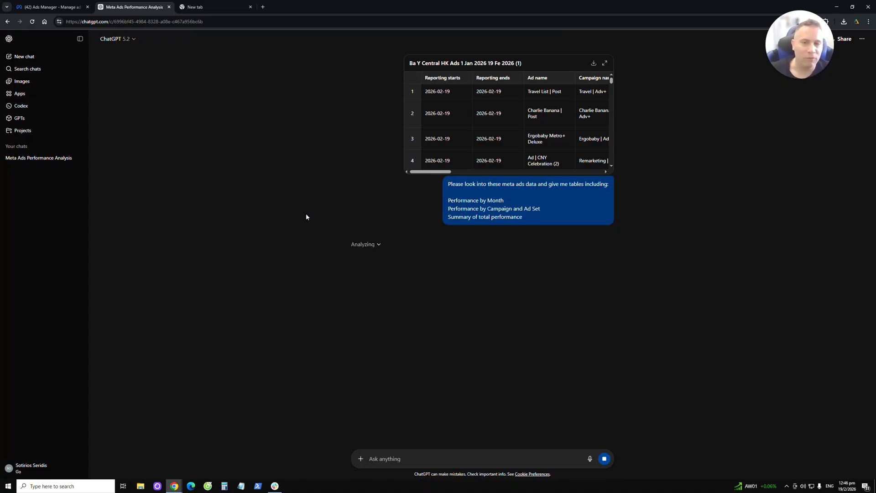
# Step: Switch to Ads Manager and check the breakdown options applied to the ads table
pyautogui.click(65, 9)
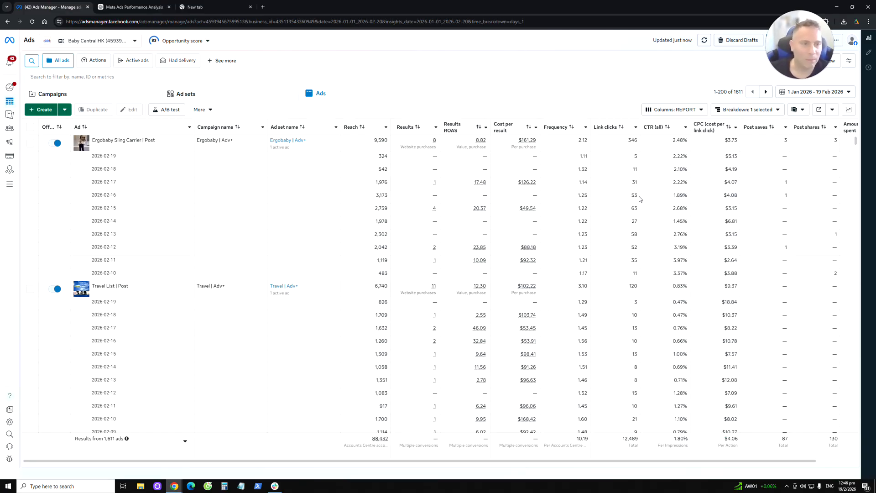
pyautogui.click(763, 111)
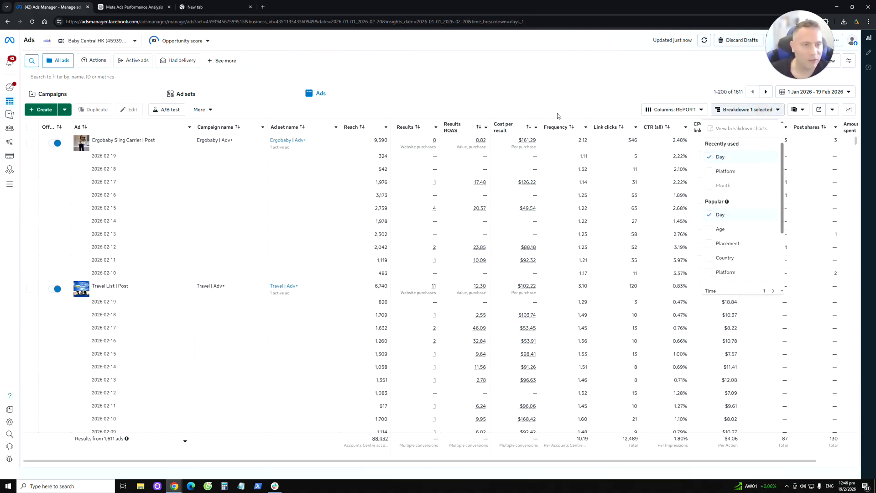
pyautogui.click(536, 62)
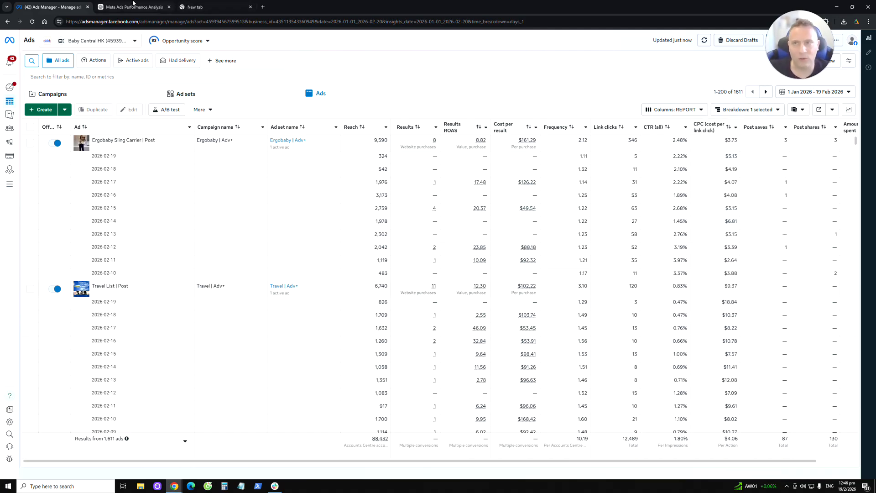
# Step: Return to ChatGPT and review the generated tables for performance by month and by campaign
pyautogui.click(132, 7)
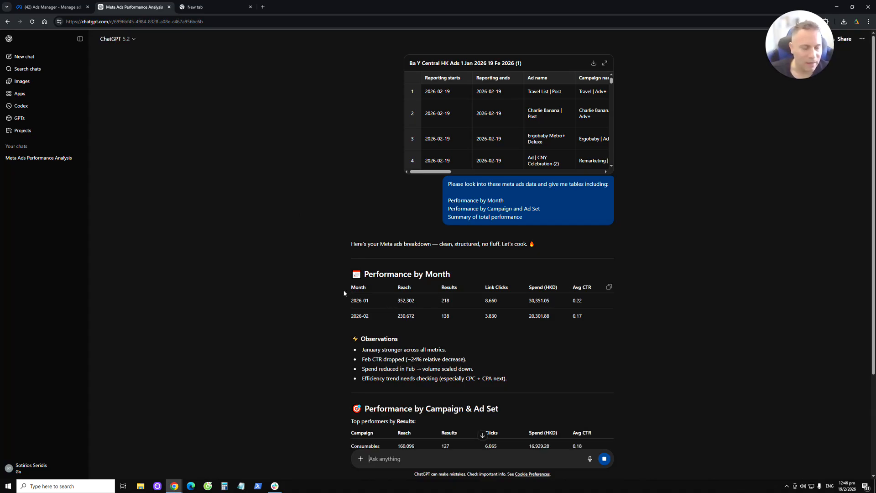
pyautogui.scroll(-3, 343, 289)
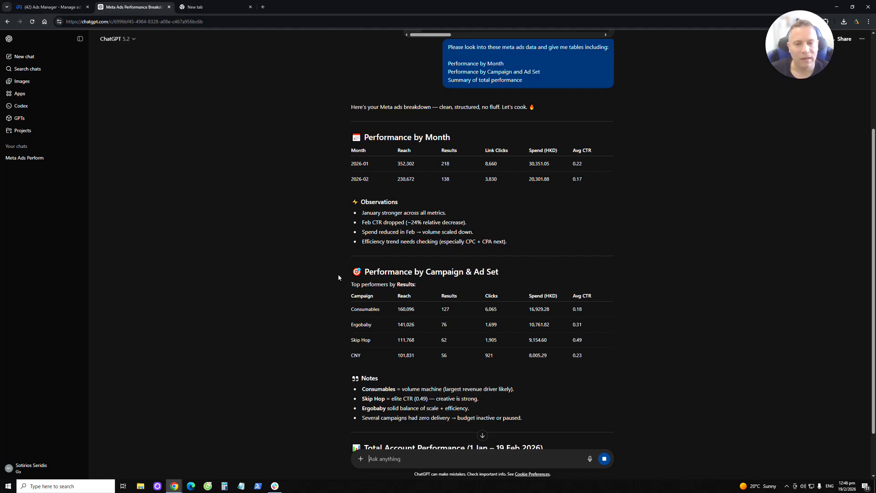
pyautogui.scroll(-2, 338, 276)
pyautogui.scroll(1, 360, 146)
pyautogui.doubleClick(358, 116)
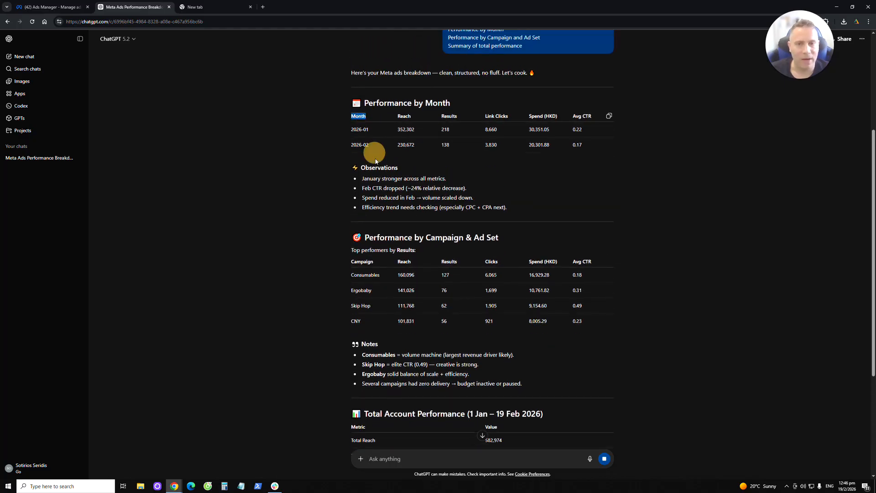
# Step: Review the Total Account Performance table and look back over the uploaded ads data and the original prompt
pyautogui.scroll(-1, 332, 296)
pyautogui.scroll(-3, 332, 295)
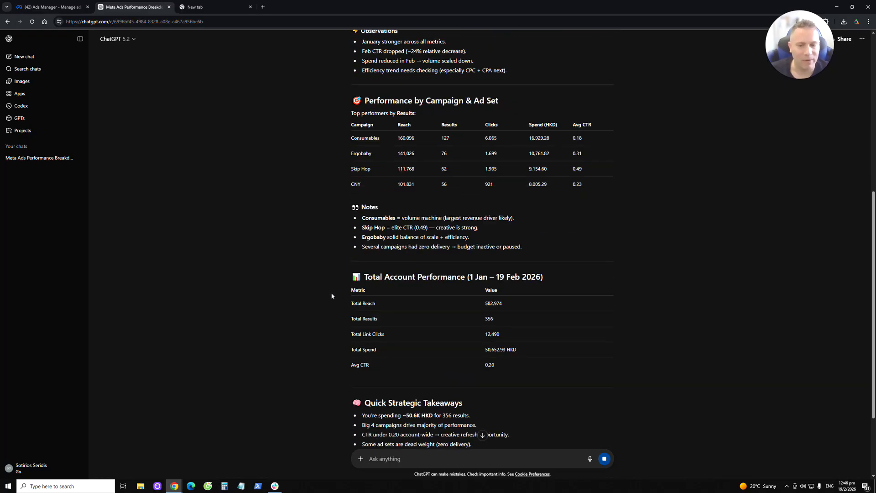
pyautogui.moveTo(342, 297); pyautogui.dragTo(520, 366)
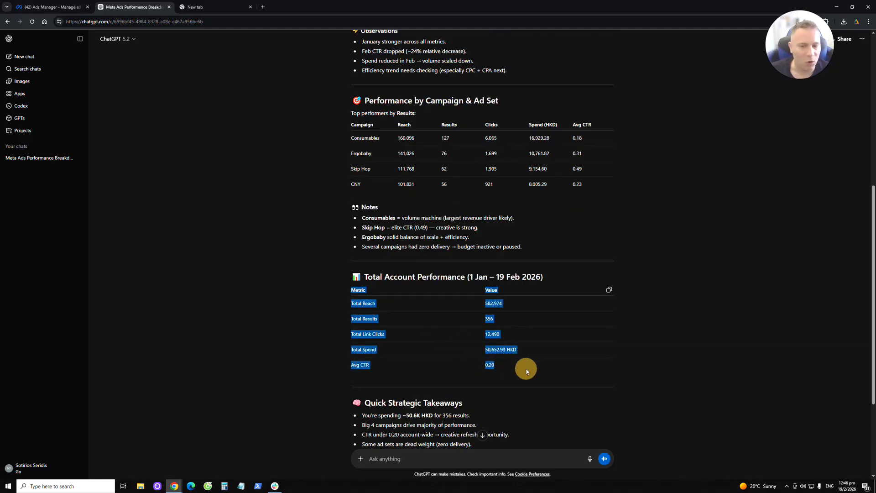
pyautogui.click(296, 308)
pyautogui.scroll(7, 291, 305)
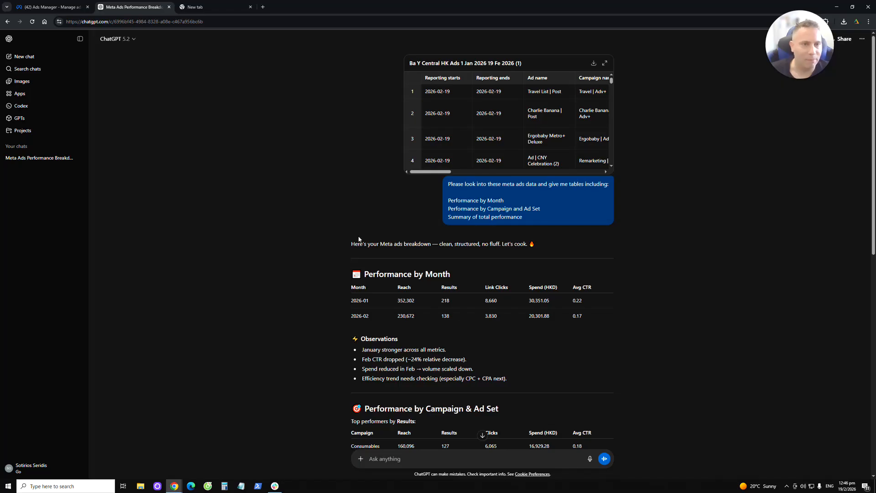
pyautogui.moveTo(428, 172); pyautogui.dragTo(388, 167)
pyautogui.scroll(-7, 283, 274)
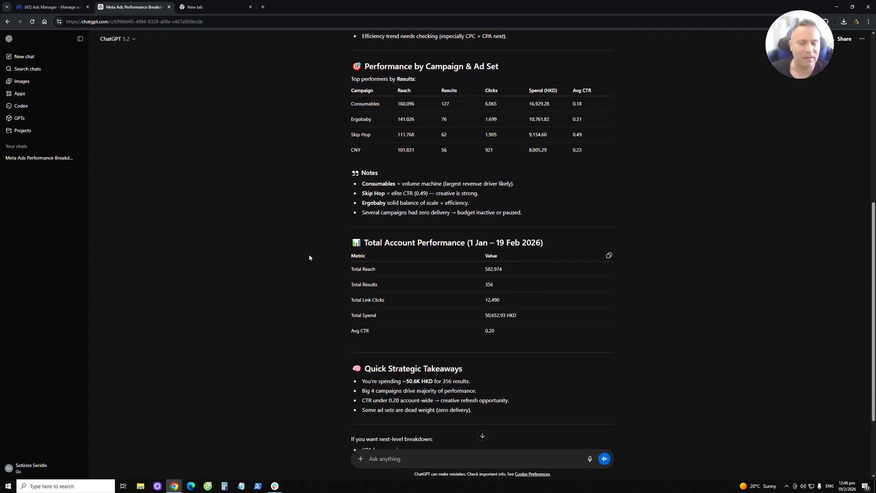
# Step: Send the follow-up prompt "please calculate cost per result and add it in the tables"
pyautogui.scroll(-2, 301, 296)
pyautogui.click(380, 457)
pyautogui.write('please calau')
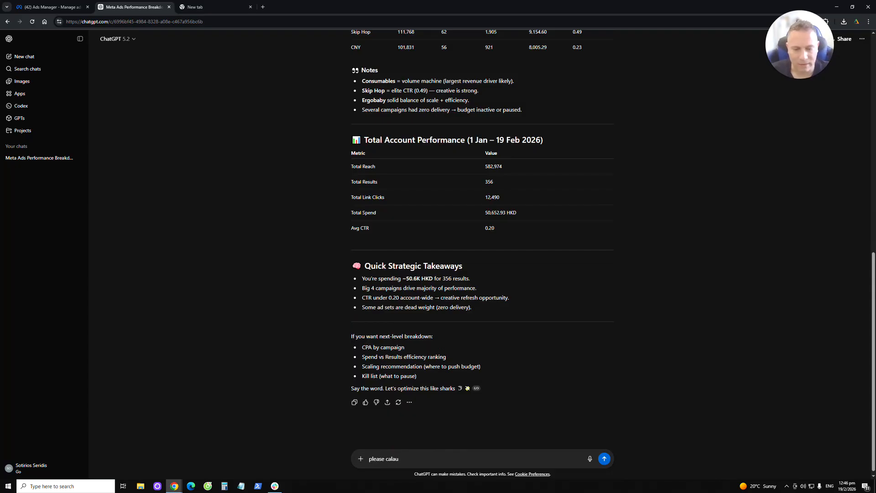
pyautogui.press('BackSpace')
pyautogui.press('BackSpace')
pyautogui.write('culate ')
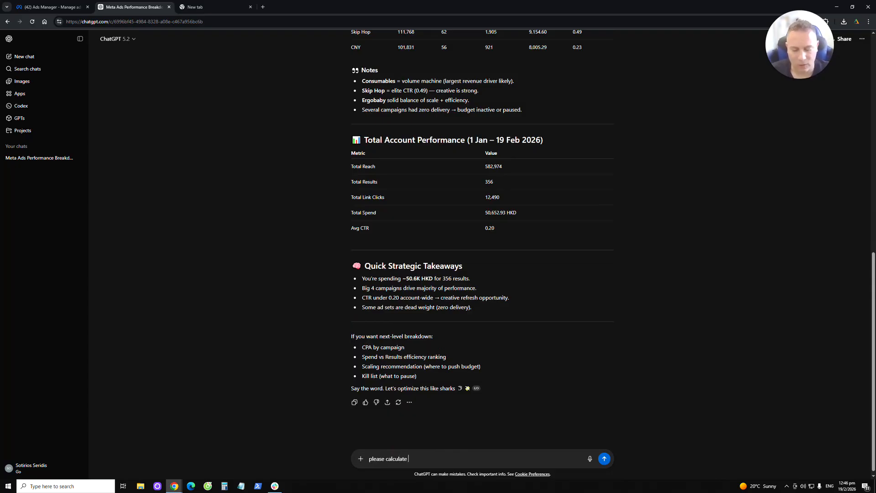
pyautogui.write('cost per result')
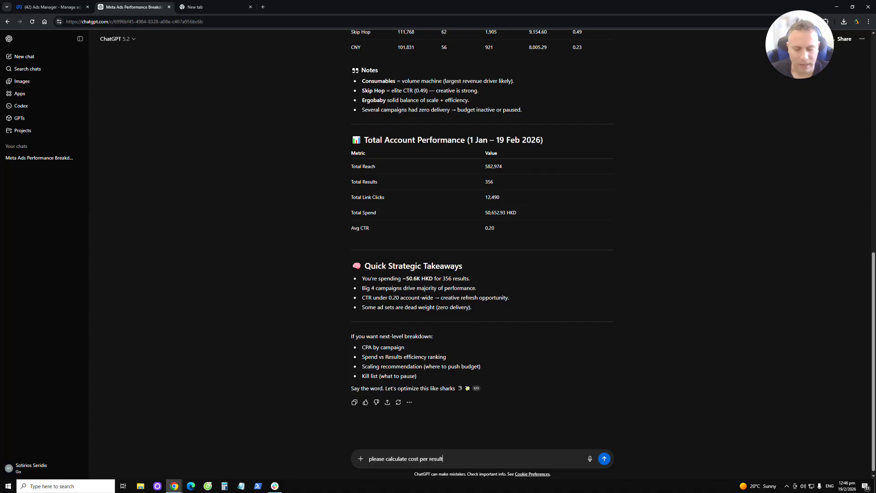
pyautogui.write(' and add it in the tabel')
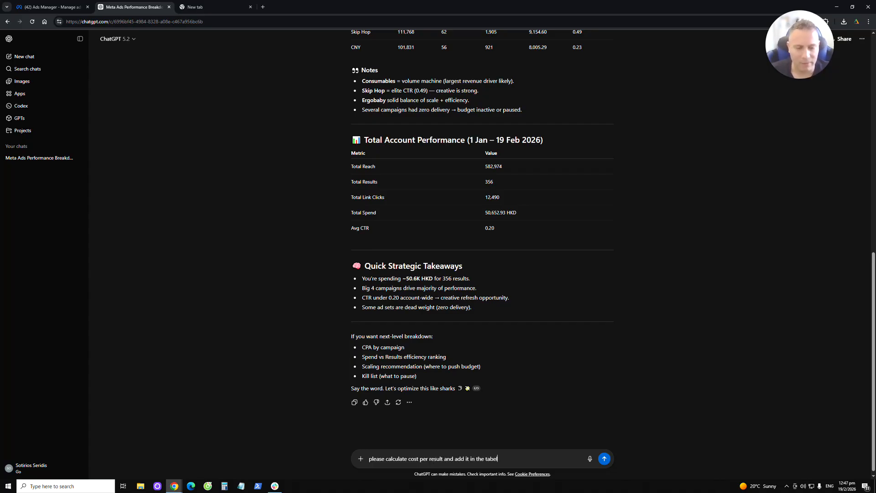
pyautogui.write('es')
pyautogui.press('Return')
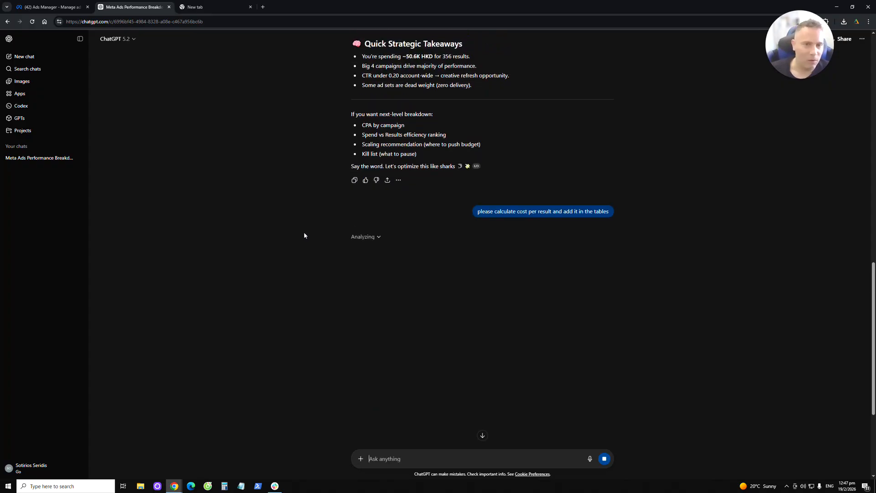
pyautogui.scroll(3, 295, 242)
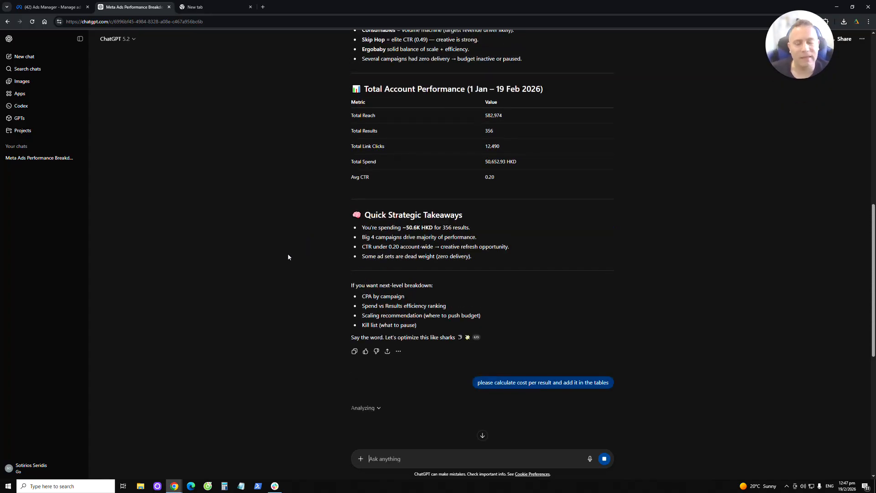
pyautogui.scroll(-2, 288, 254)
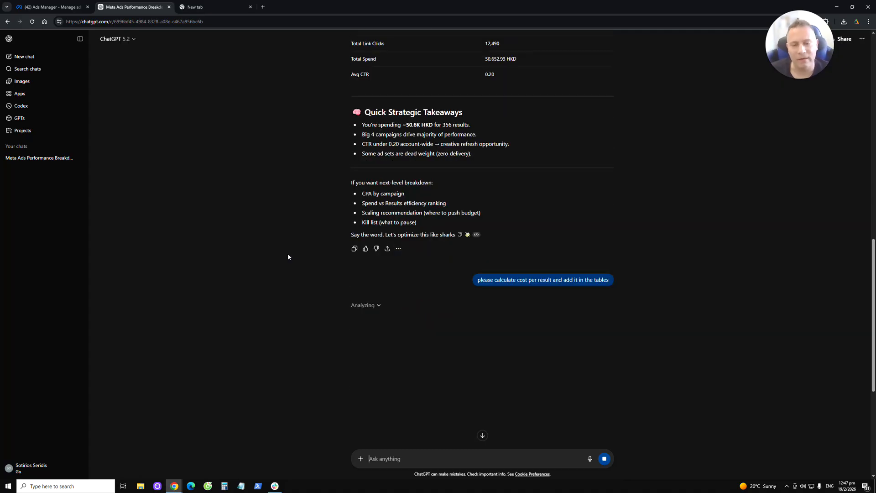
pyautogui.scroll(2, 288, 256)
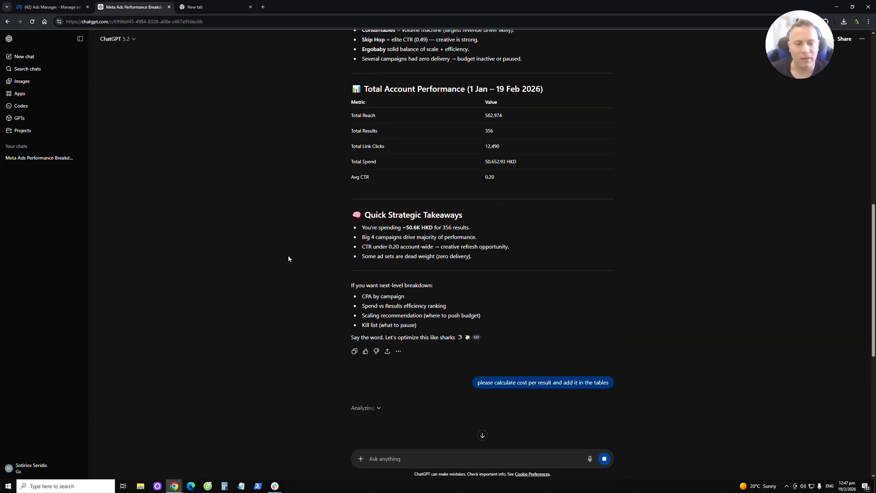
pyautogui.moveTo(478, 382); pyautogui.dragTo(545, 382)
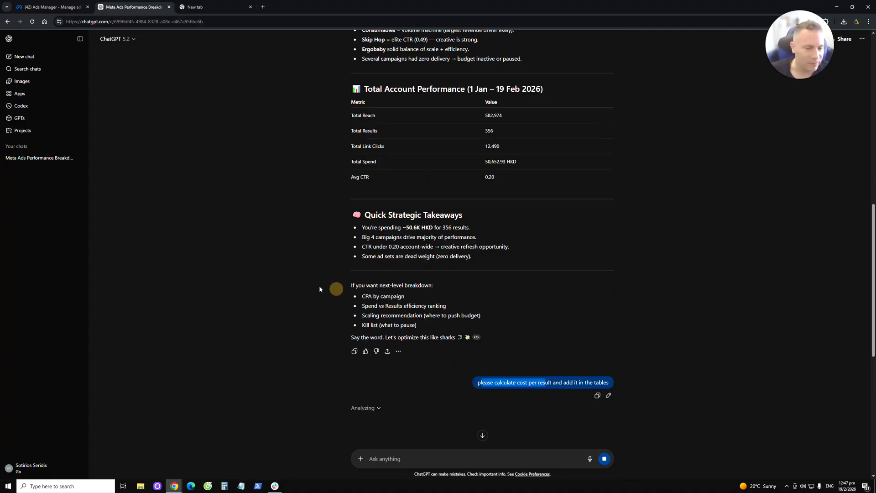
pyautogui.scroll(-2, 296, 307)
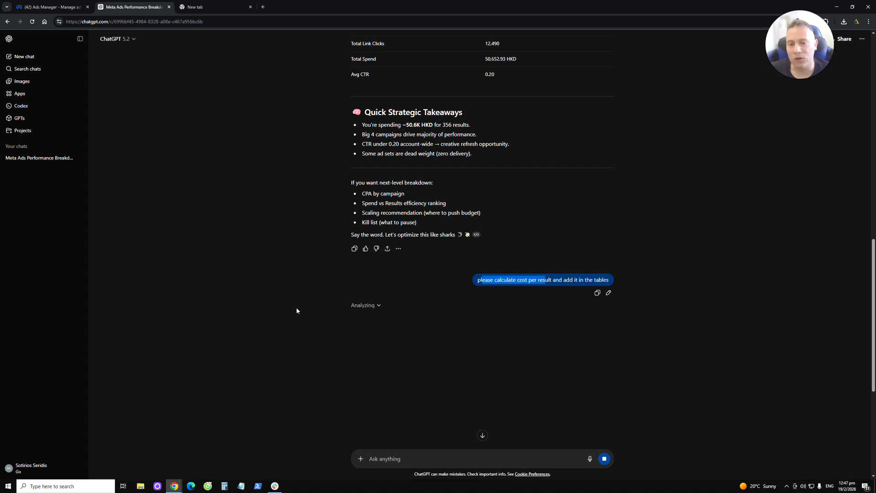
pyautogui.scroll(6, 296, 311)
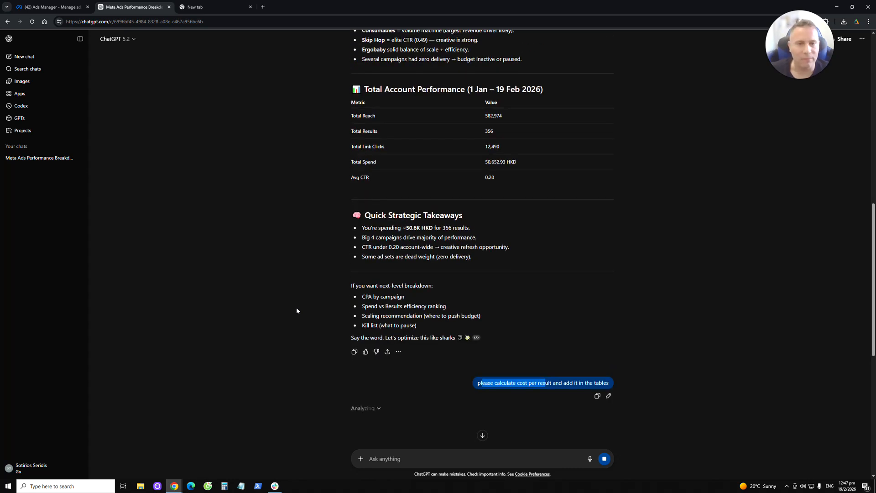
pyautogui.scroll(-8, 297, 312)
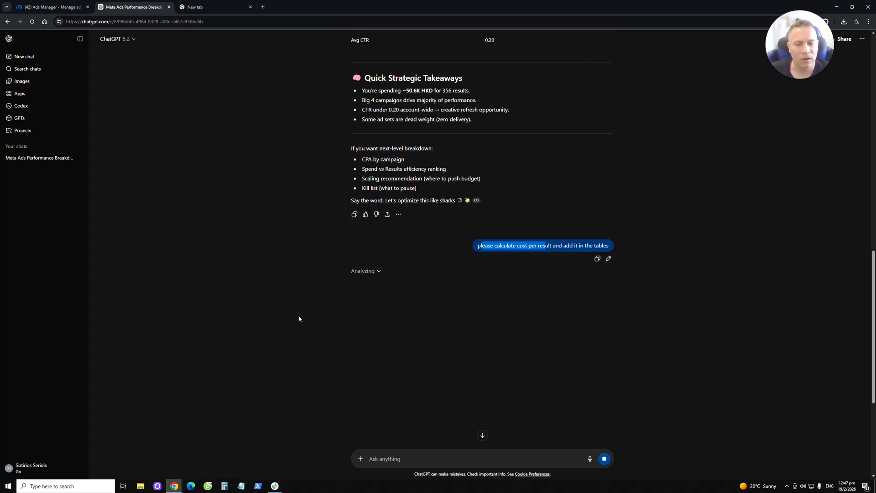
pyautogui.click(536, 191)
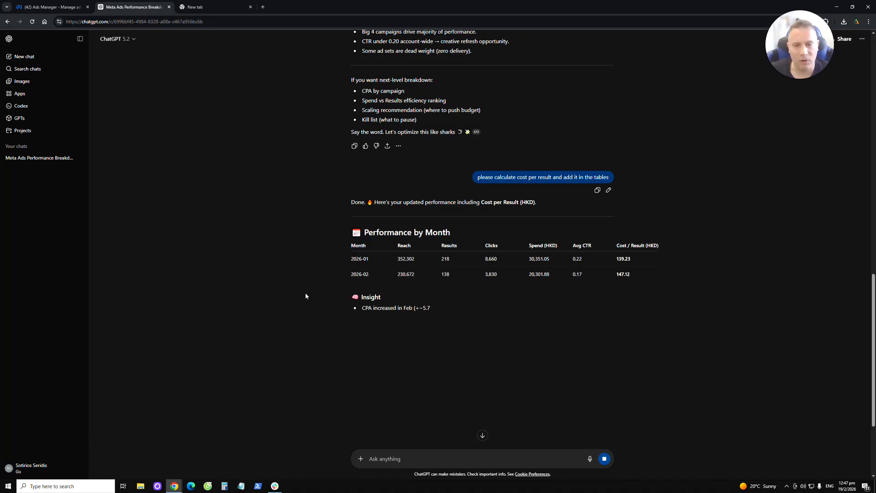
# Step: Begin a new prompt with the line "Please create the following charts", followed by a blank line
pyautogui.scroll(-3, 315, 290)
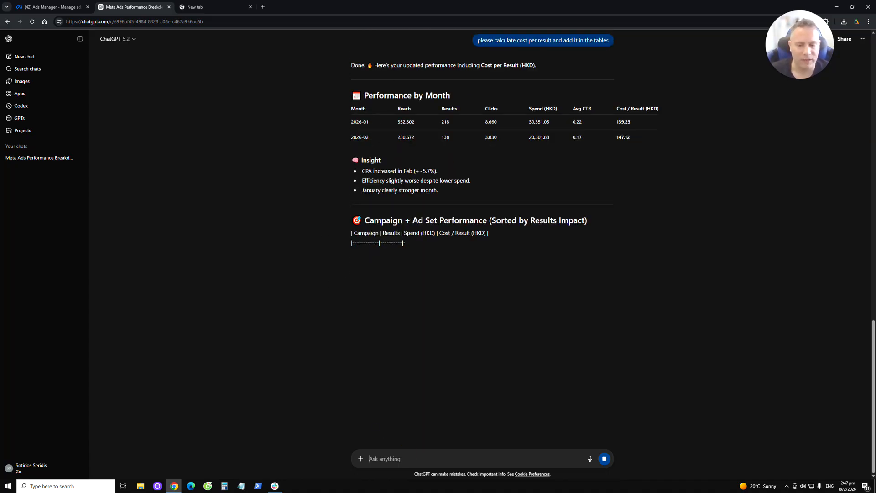
pyautogui.write('Please cre')
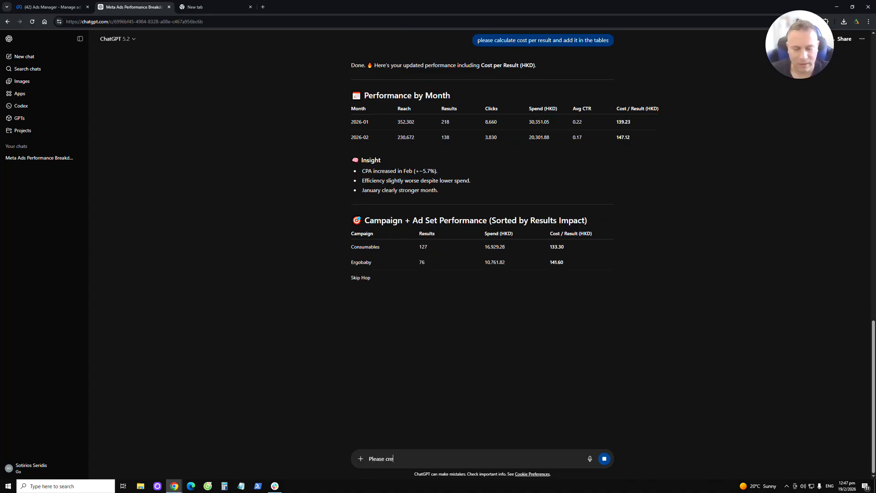
pyautogui.write('ate the ')
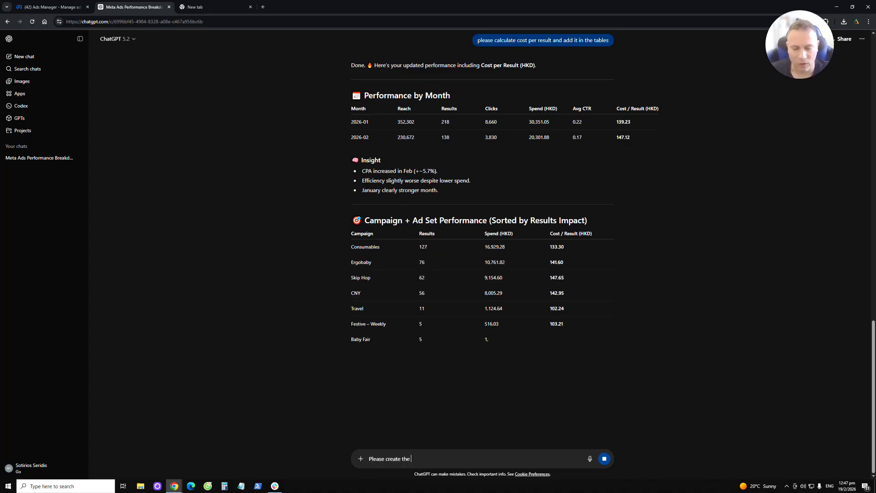
pyautogui.write('following chr')
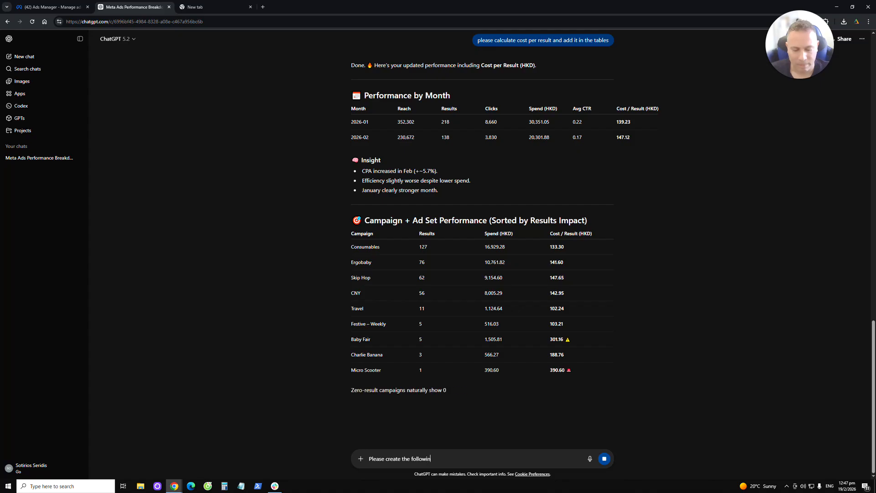
pyautogui.press('BackSpace')
pyautogui.write('arts')
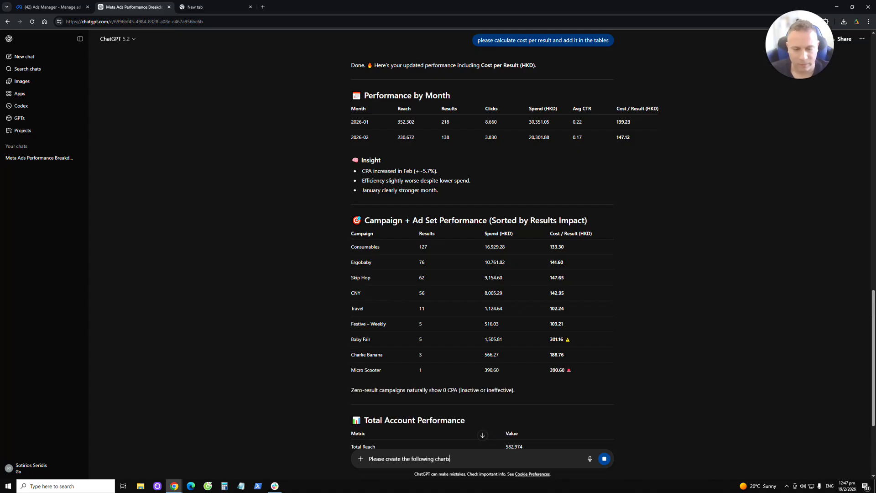
pyautogui.hotkey('shift', 'Return')
pyautogui.hotkey('shift', 'Return')
# Step: Add the prompt line "Montly performance including results and cost per result"
pyautogui.write('Mon th')
pyautogui.press('BackSpace')
pyautogui.press('BackSpace')
pyautogui.press('BackSpace')
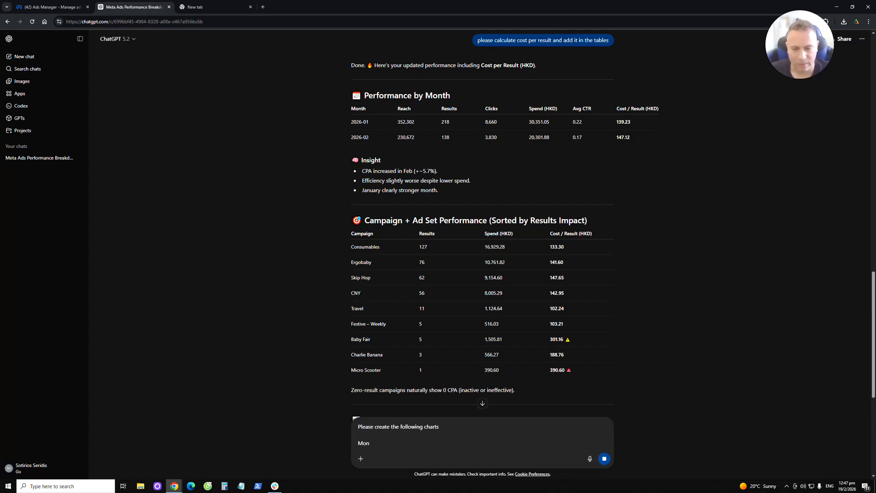
pyautogui.write('tly perfo')
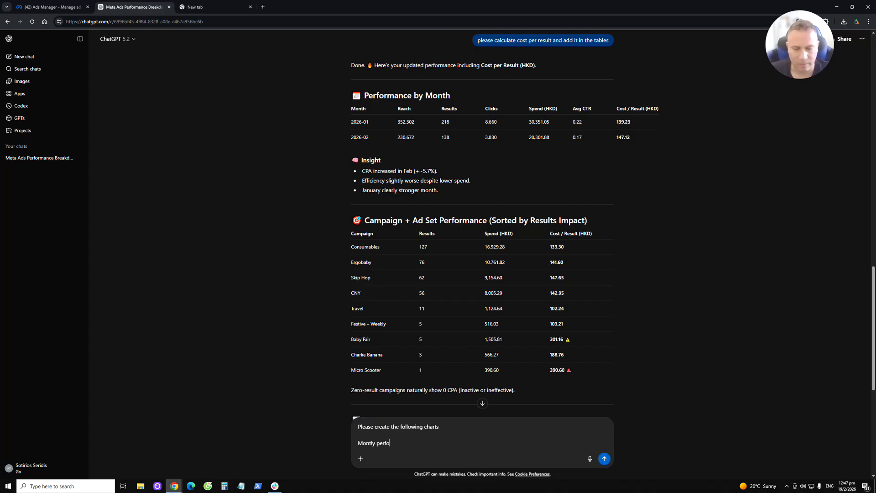
pyautogui.write('rmance includin')
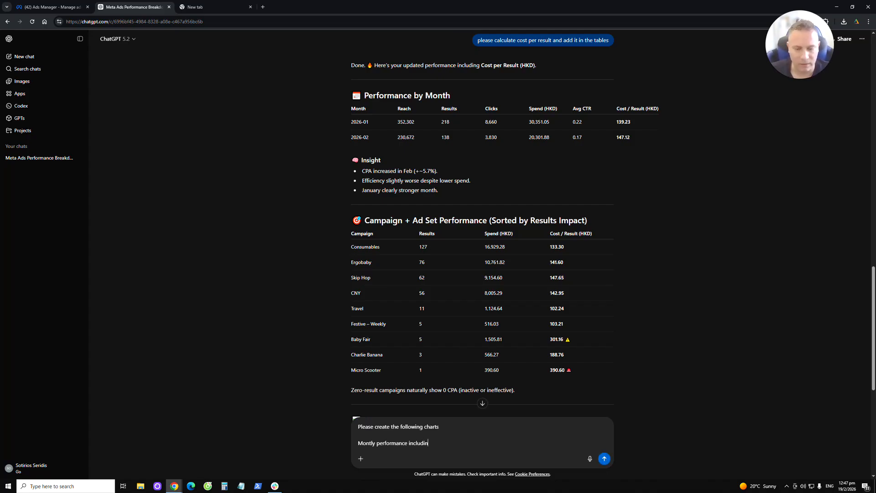
pyautogui.write('g resut')
pyautogui.write('s and co')
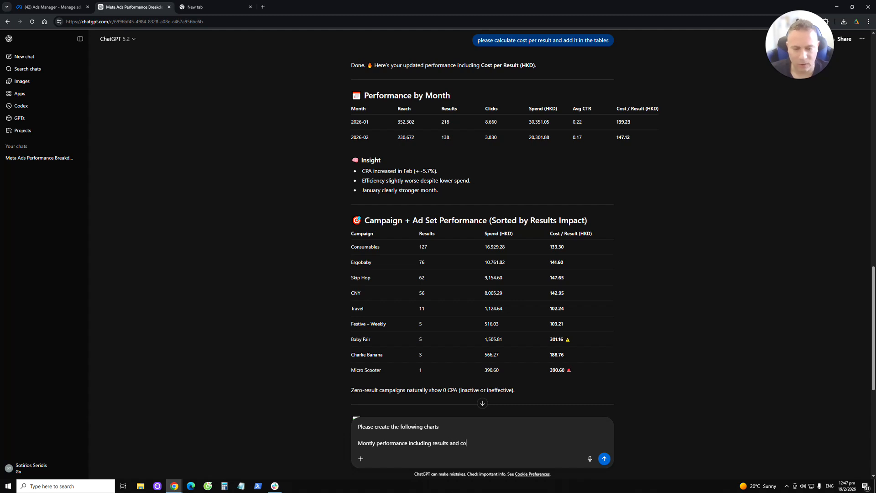
pyautogui.write('st per esul')
pyautogui.write('result')
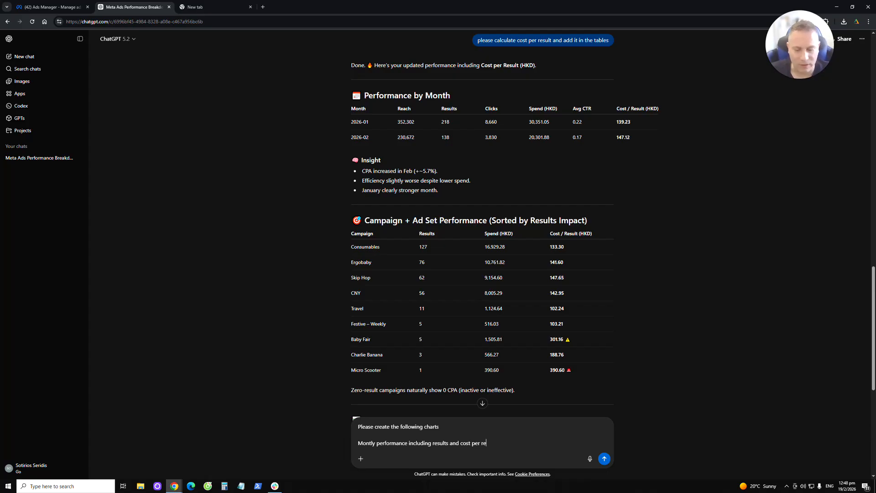
# Step: Add the prompt line "Result is a bar, cost per result is a line", followed by a blank line
pyautogui.hotkey('shift', 'Return')
pyautogui.write('Result is a bar, co')
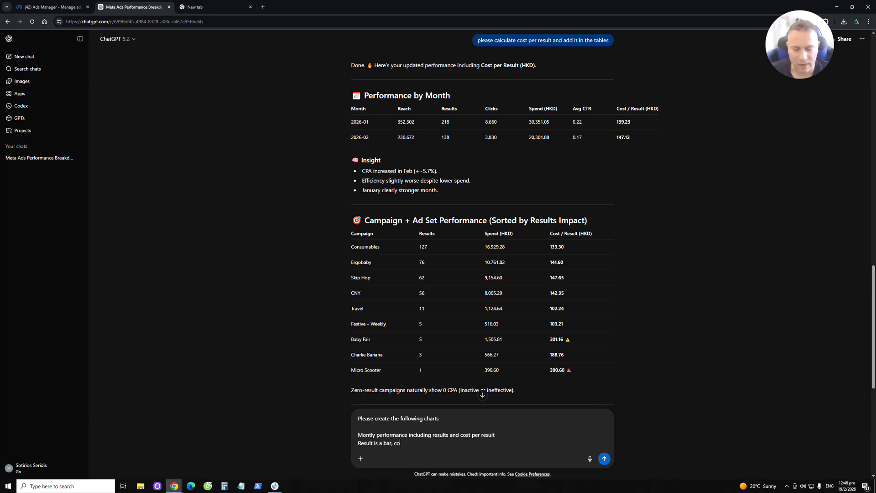
pyautogui.write('st per result is a line')
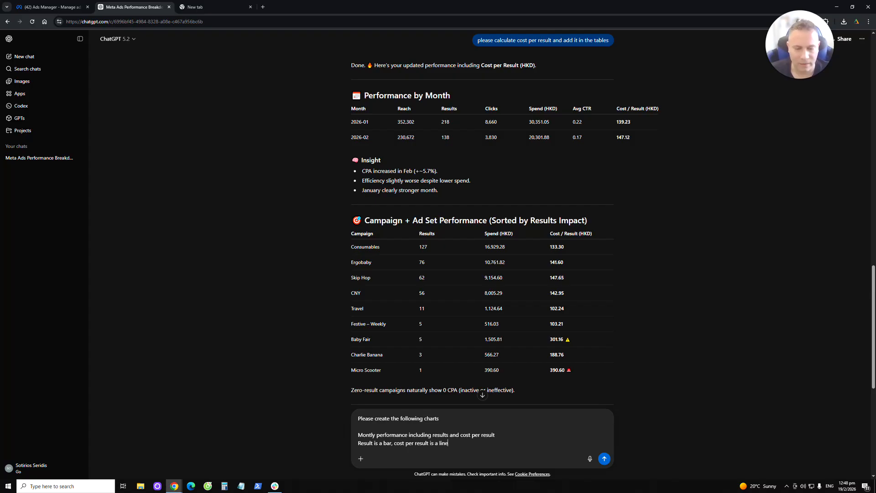
pyautogui.hotkey('shift', 'Return')
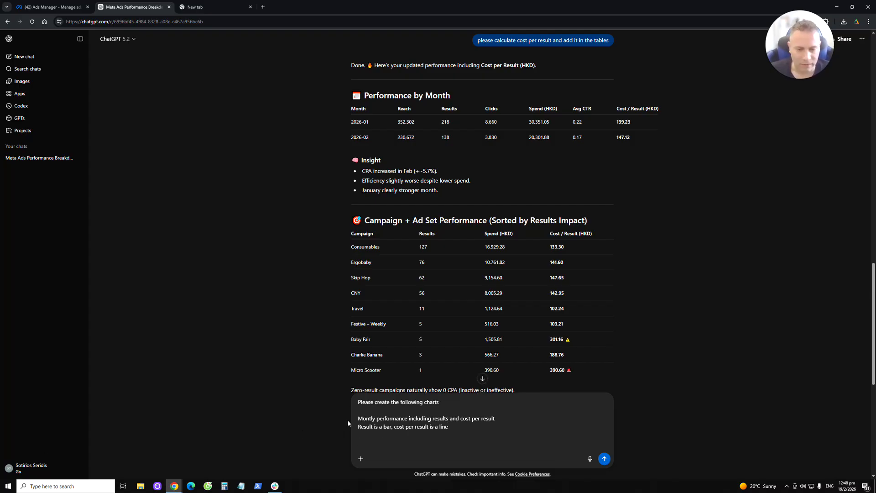
# Step: Remove "Montly" from the chart description so the line starts with a capitalised "Performance"
pyautogui.click(376, 418)
pyautogui.press('BackSpace')
pyautogui.press('Delete')
pyautogui.write('P')
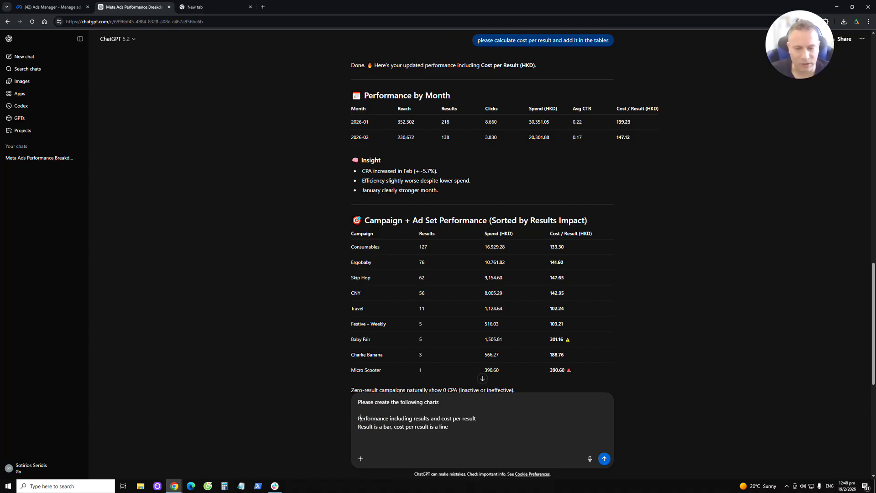
# Step: Finish the prompt with the line "for Month, campaign and ad set" and send it
pyautogui.click(400, 440)
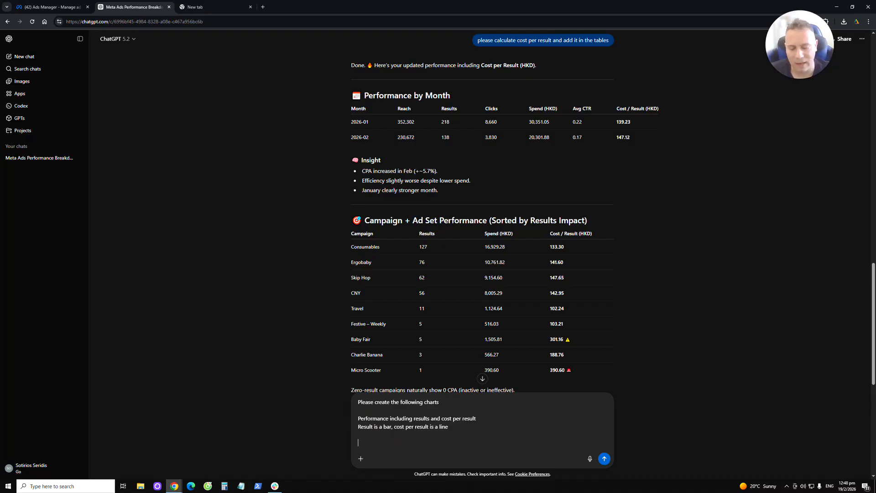
pyautogui.write('for Month, campaign and ad set')
pyautogui.press('Return')
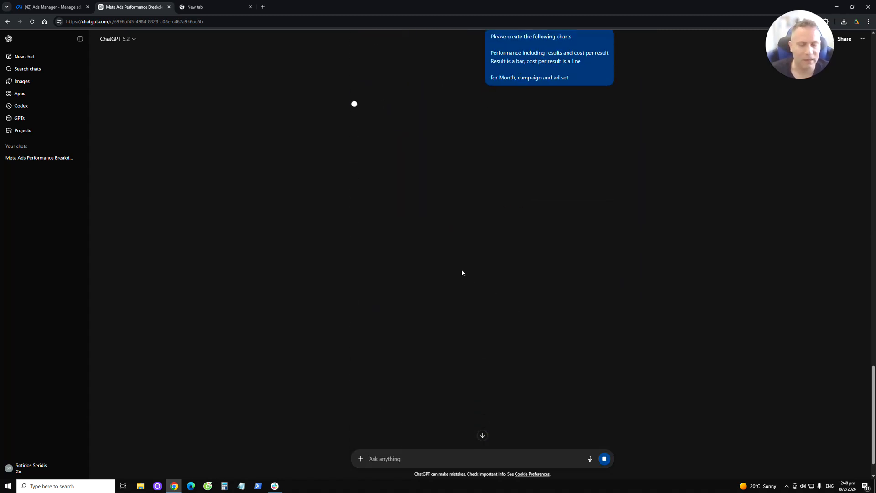
pyautogui.scroll(1, 364, 304)
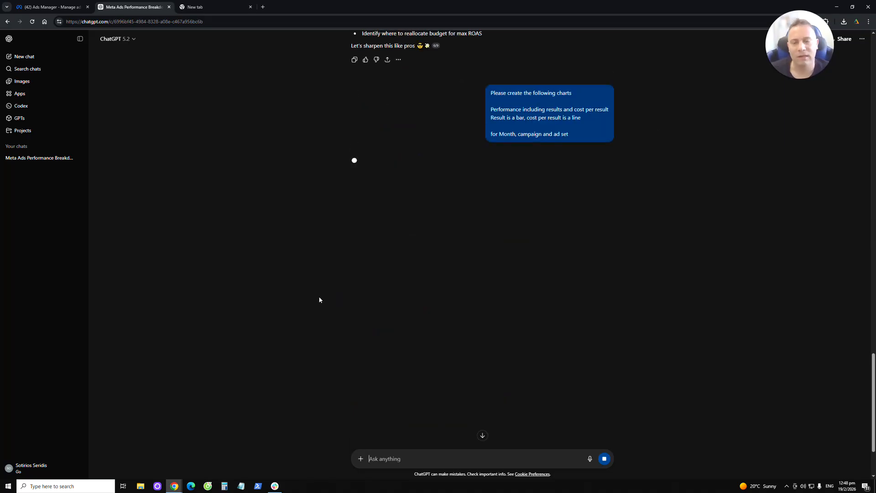
pyautogui.scroll(2, 319, 300)
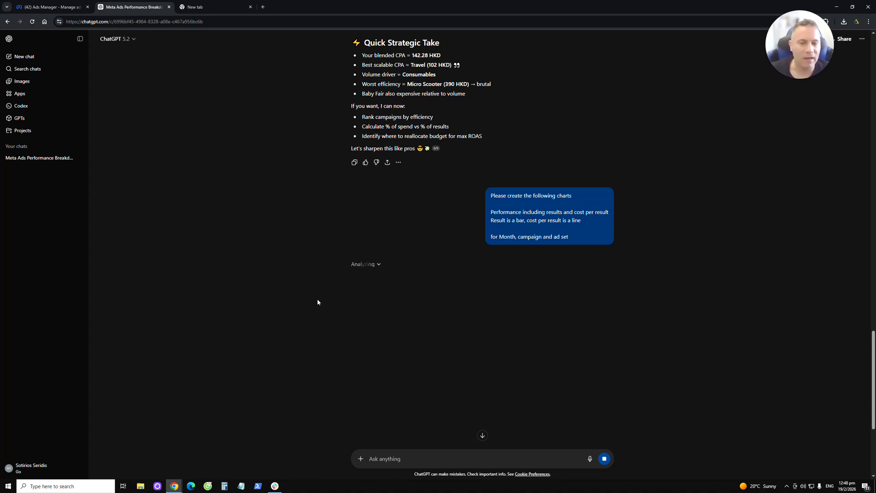
# Step: Examine the generated monthly, campaign and ad set charts and the explanatory notes beneath them
pyautogui.scroll(1, 317, 301)
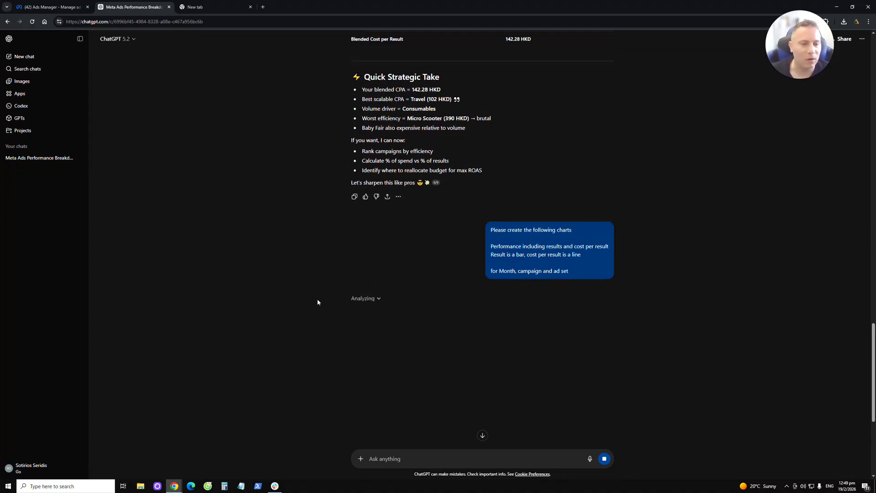
pyautogui.scroll(-1, 318, 302)
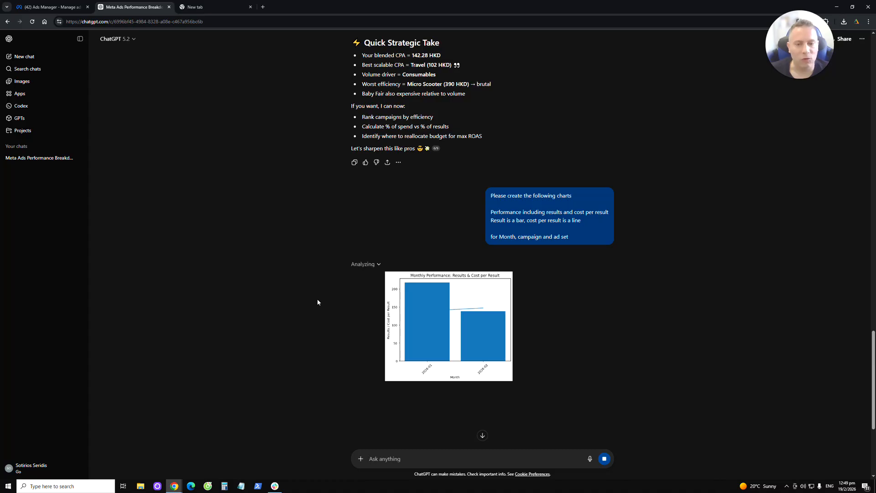
pyautogui.scroll(-1, 461, 295)
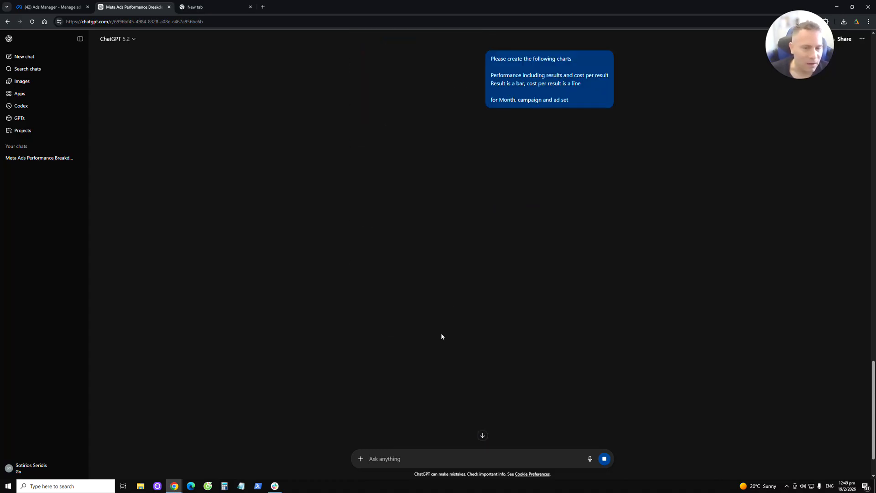
pyautogui.scroll(-2, 581, 334)
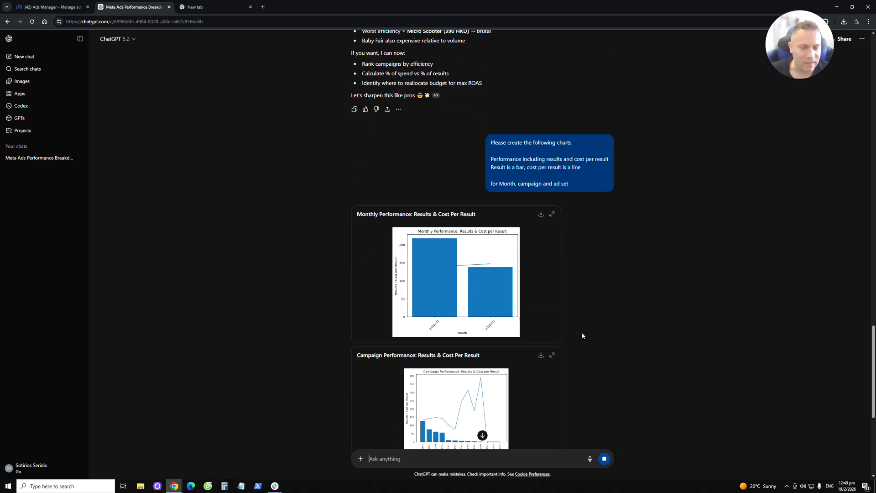
pyautogui.scroll(-4, 616, 254)
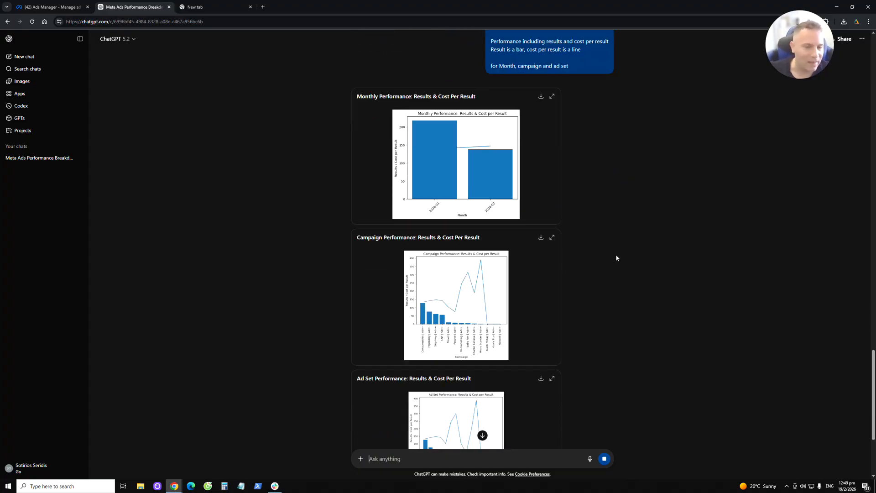
pyautogui.scroll(-3, 619, 252)
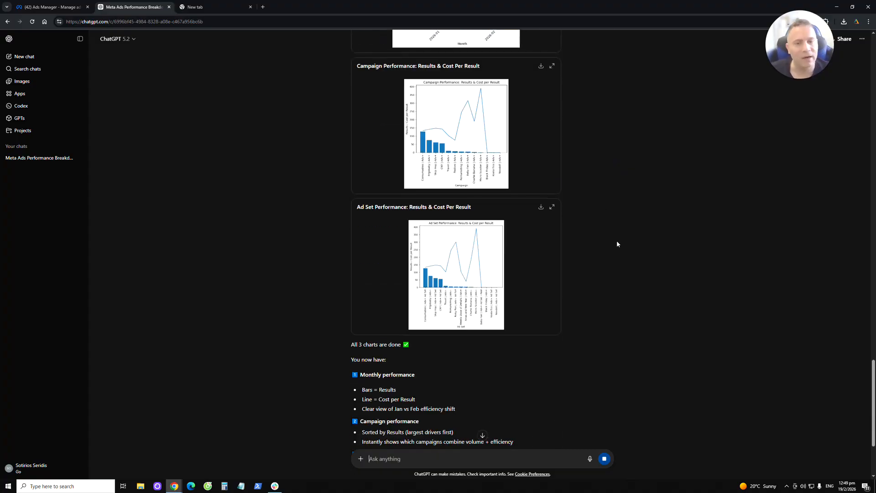
pyautogui.scroll(-4, 616, 249)
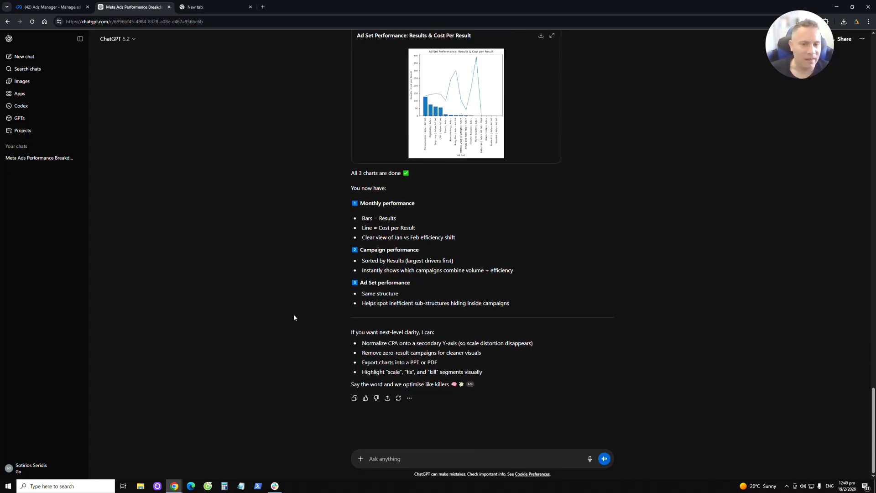
pyautogui.scroll(2, 294, 318)
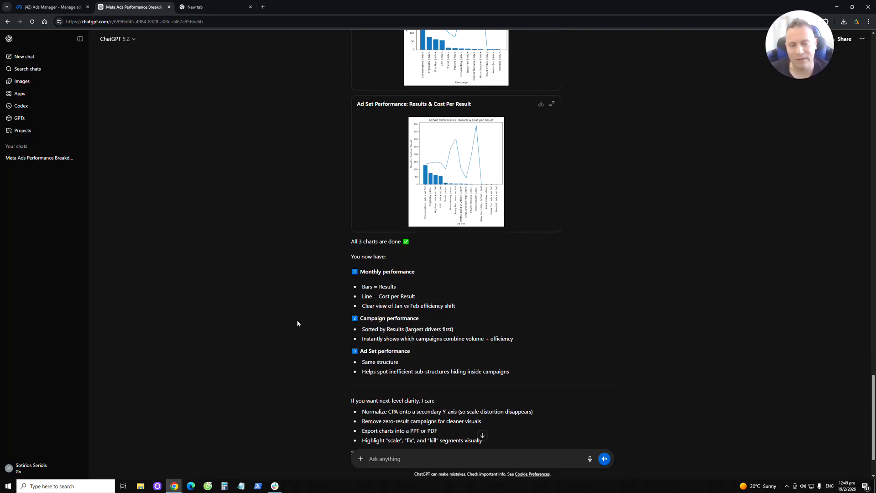
pyautogui.scroll(-2, 297, 323)
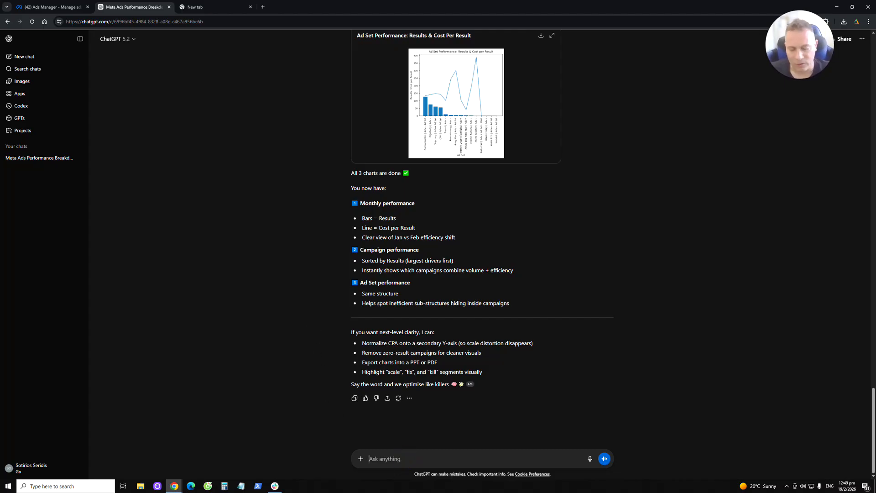
# Step: Begin a new prompt with "Now using the above data, create a complete report in pdf format"
pyautogui.write('Yo')
pyautogui.press('BackSpace')
pyautogui.press('BackSpace')
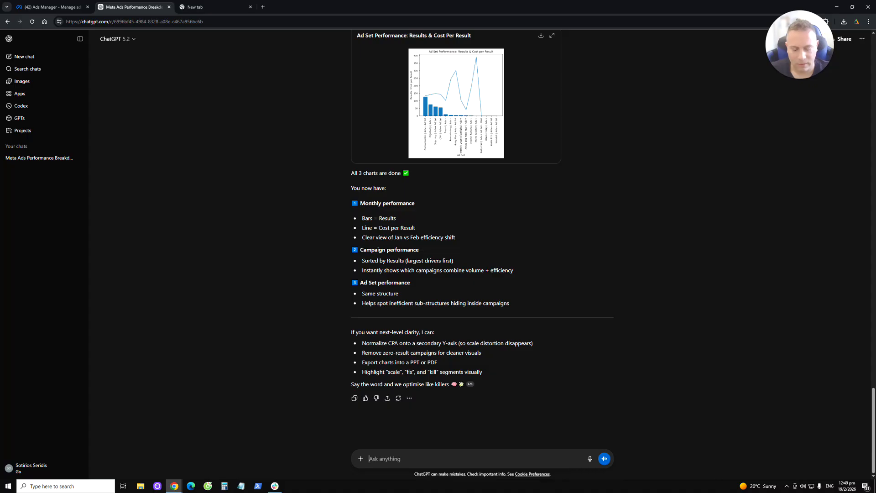
pyautogui.write('Now using the above s')
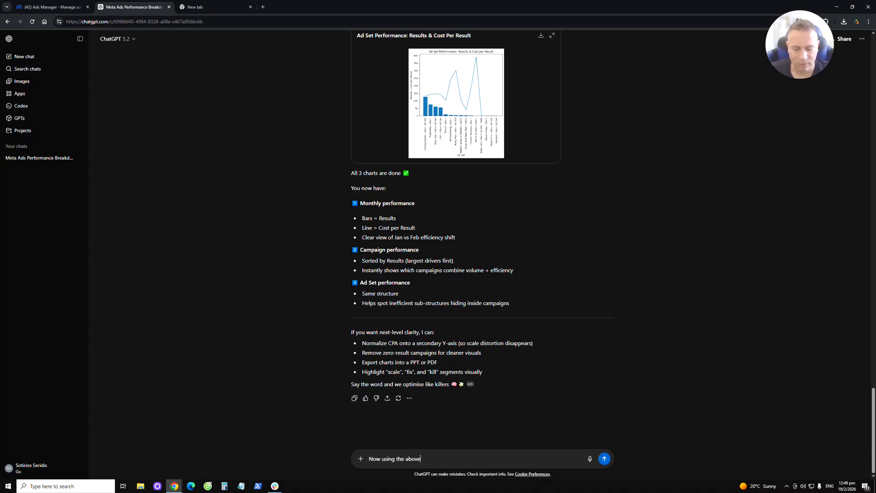
pyautogui.press('BackSpace')
pyautogui.write('data, create a complete report in pdf format')
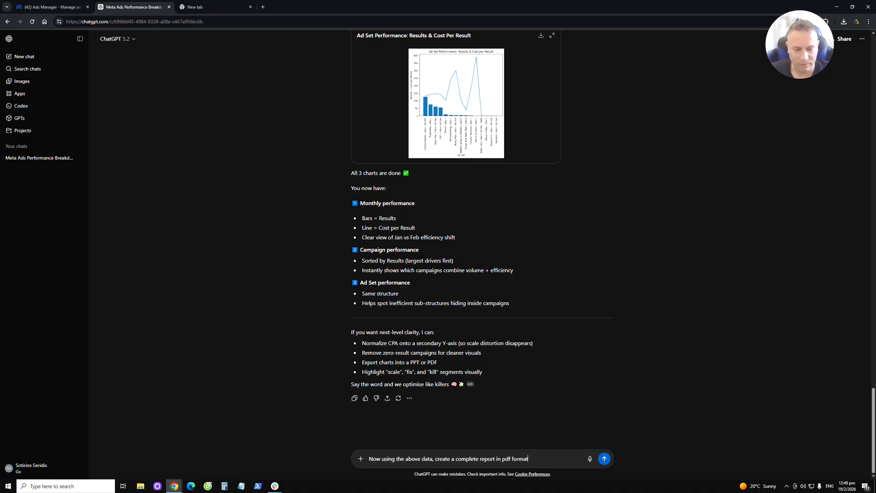
# Step: Leave a blank line in the prompt and add the line "Starting with summary and performance insights"
pyautogui.hotkey('shift', 'Return')
pyautogui.hotkey('shift', 'Return')
pyautogui.write('Starting withsumma')
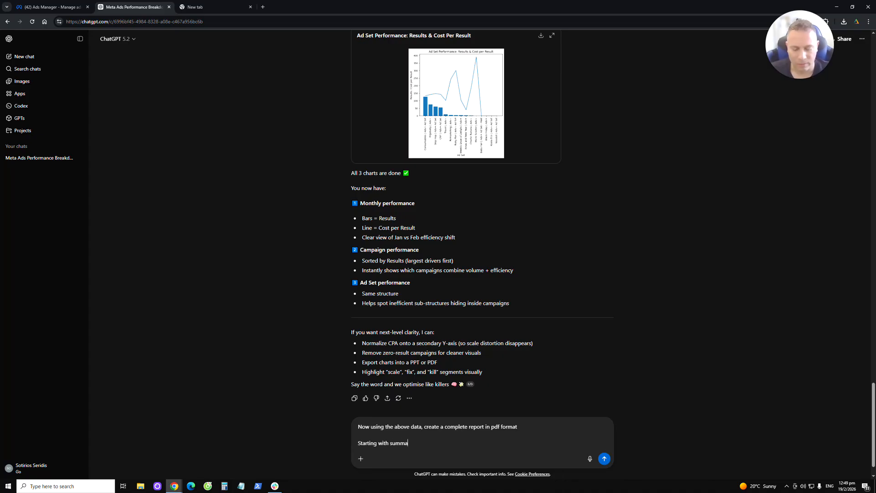
pyautogui.write('ry and performance ins')
pyautogui.write('u')
pyautogui.write('ghts')
pyautogui.hotkey('shift', 'Return')
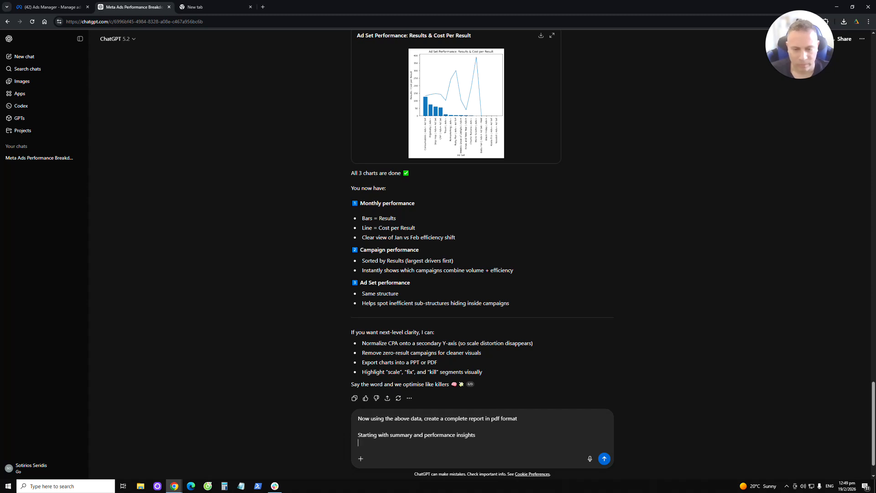
# Step: Add the prompt line "Include performance tables and charts"
pyautogui.write('Include table')
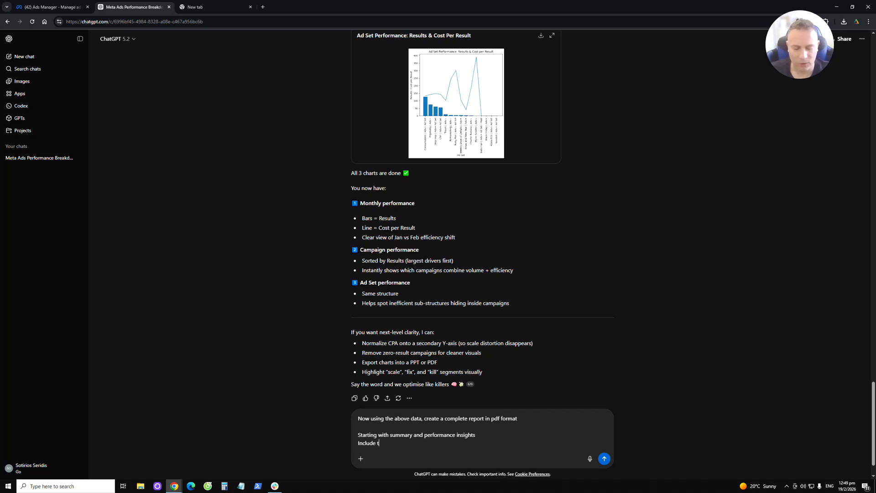
pyautogui.press('BackSpace')
pyautogui.press('BackSpace')
pyautogui.press('BackSpace')
pyautogui.press('BackSpace')
pyautogui.press('BackSpace')
pyautogui.write('performance tables a')
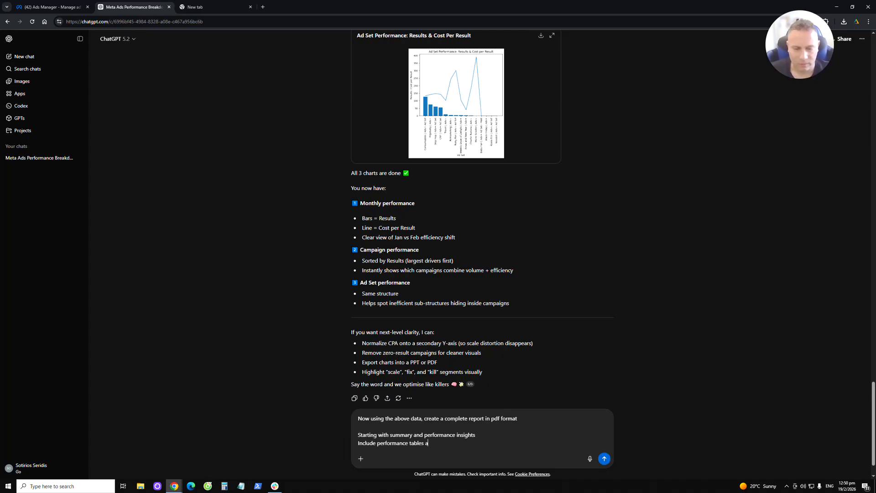
pyautogui.write('nd charts')
pyautogui.hotkey('shift', 'Return')
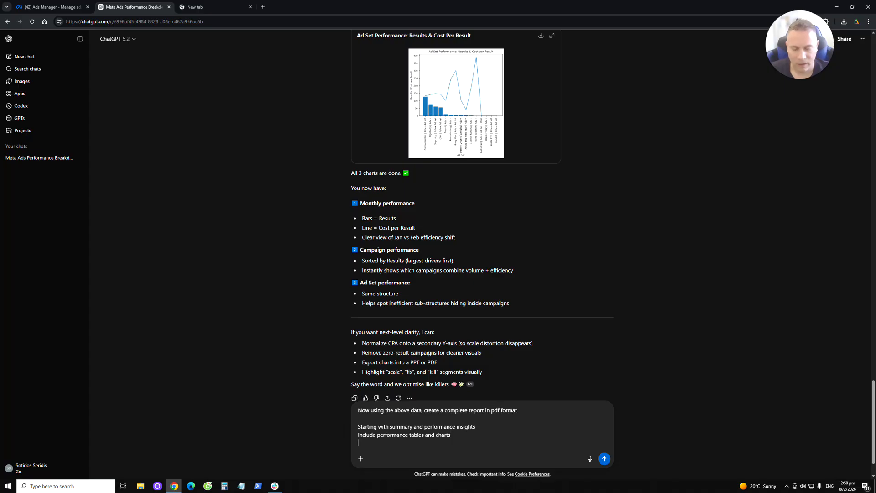
# Step: Finish the prompt with the line "Include a list of recommendations" and send it
pyautogui.write('Include')
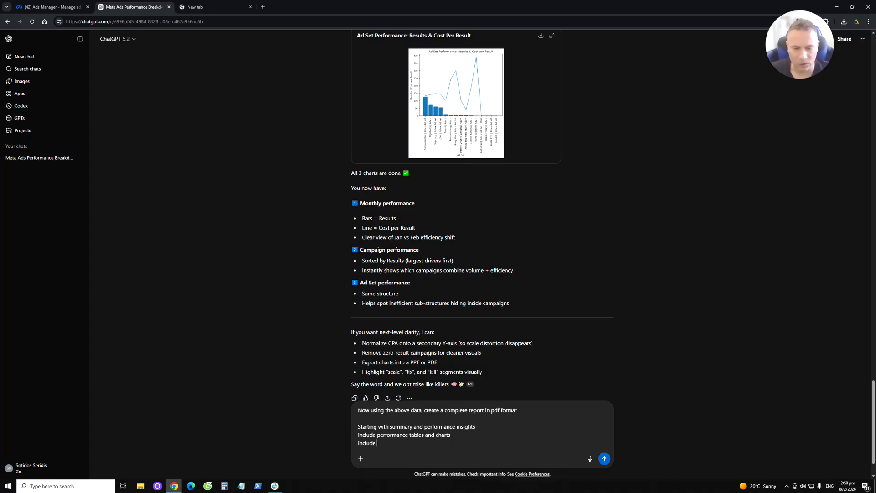
pyautogui.write(' a list of re')
pyautogui.write('cod')
pyautogui.write('mendations')
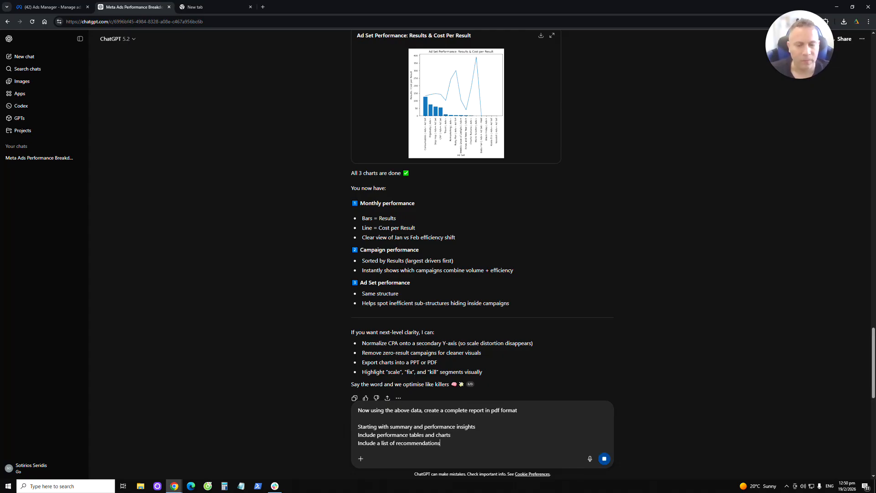
pyautogui.press('Return')
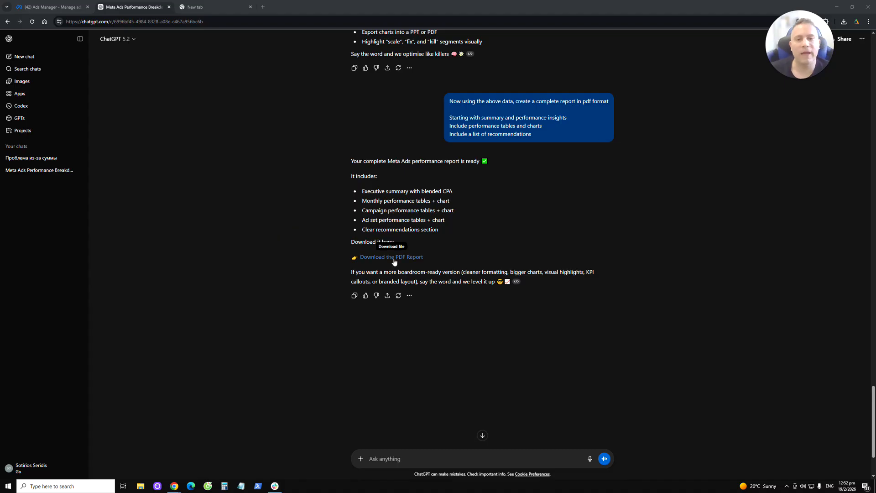
# Step: Download the generated PDF report and open Meta_Ads_Performance_Report.pdf in the browser
pyautogui.click(394, 261)
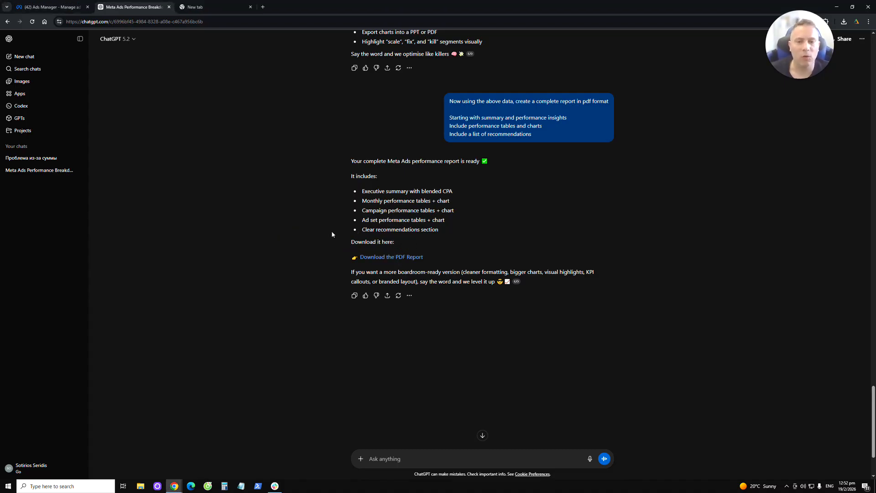
pyautogui.click(844, 22)
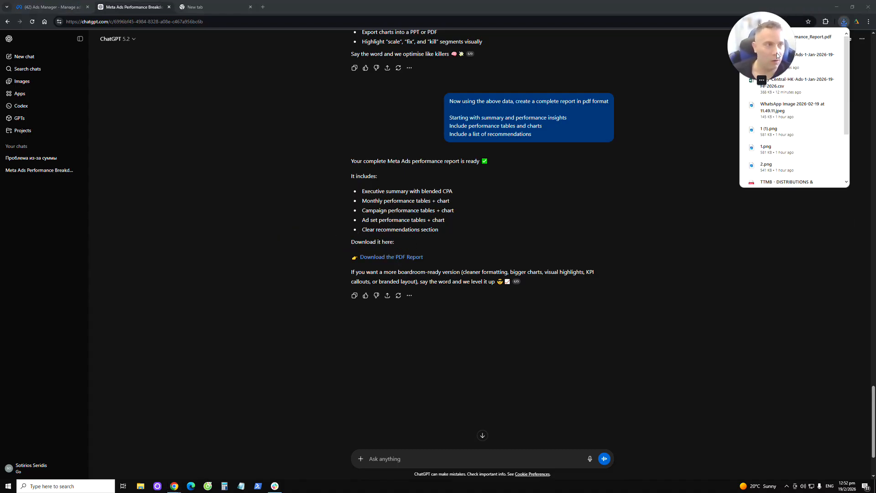
pyautogui.click(790, 46)
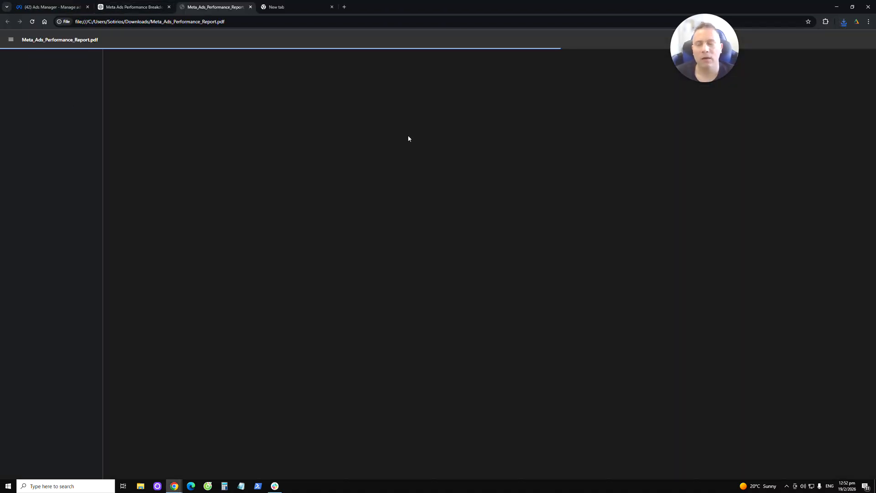
pyautogui.click(419, 82)
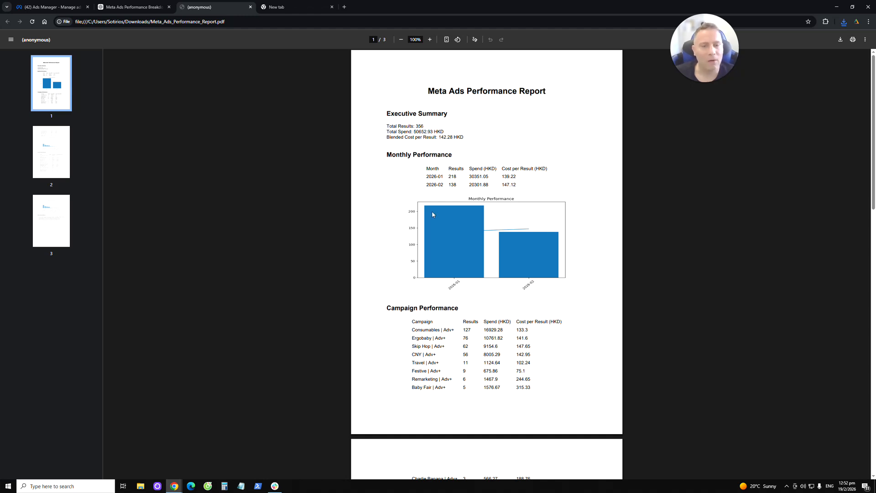
# Step: Review the PDF report's executive summary, monthly, campaign and ad set tables and charts, and its recommendations
pyautogui.scroll(-3, 415, 250)
pyautogui.scroll(-2, 396, 256)
pyautogui.scroll(3, 467, 169)
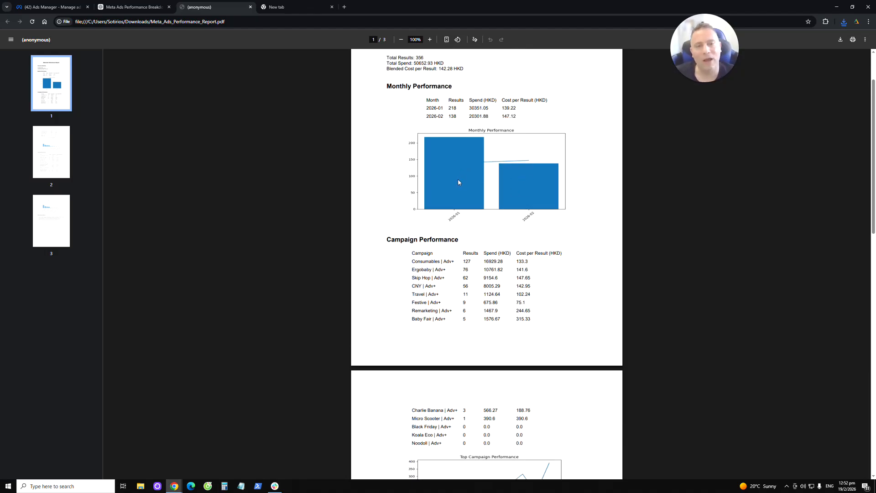
pyautogui.scroll(-5, 397, 171)
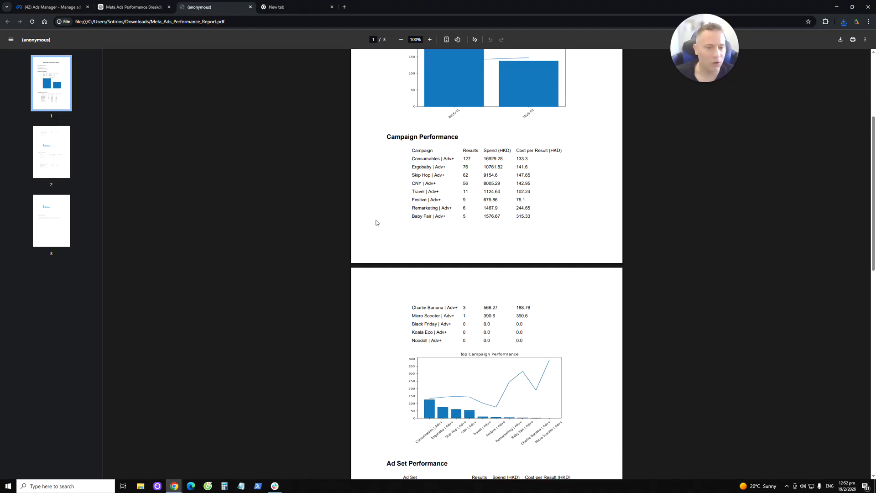
pyautogui.scroll(-7, 390, 279)
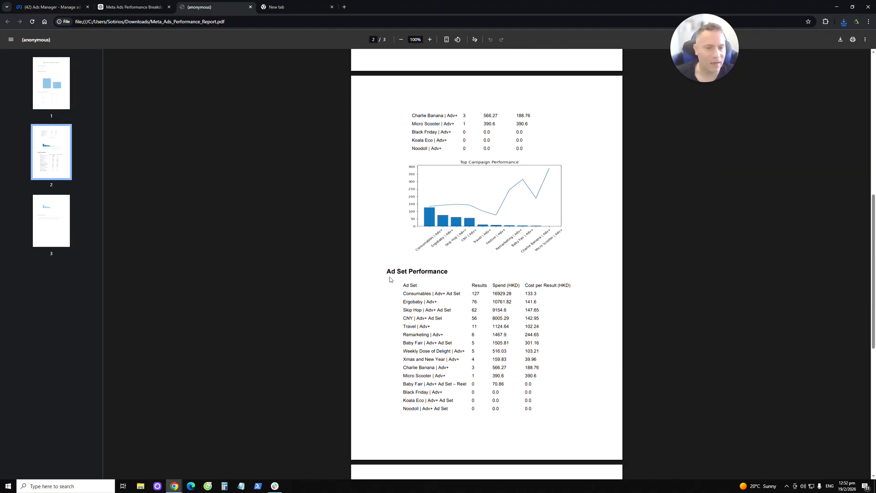
pyautogui.scroll(-3, 390, 279)
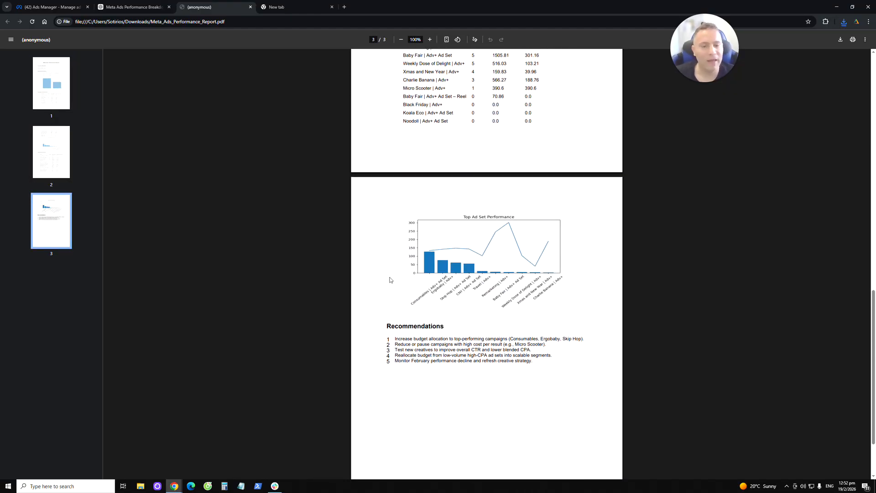
pyautogui.scroll(20, 389, 290)
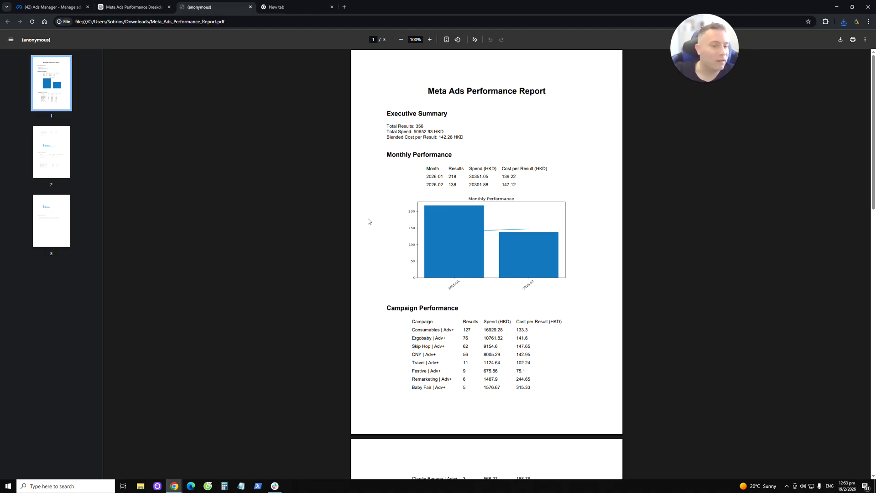
pyautogui.scroll(-9, 366, 223)
pyautogui.scroll(-5, 366, 223)
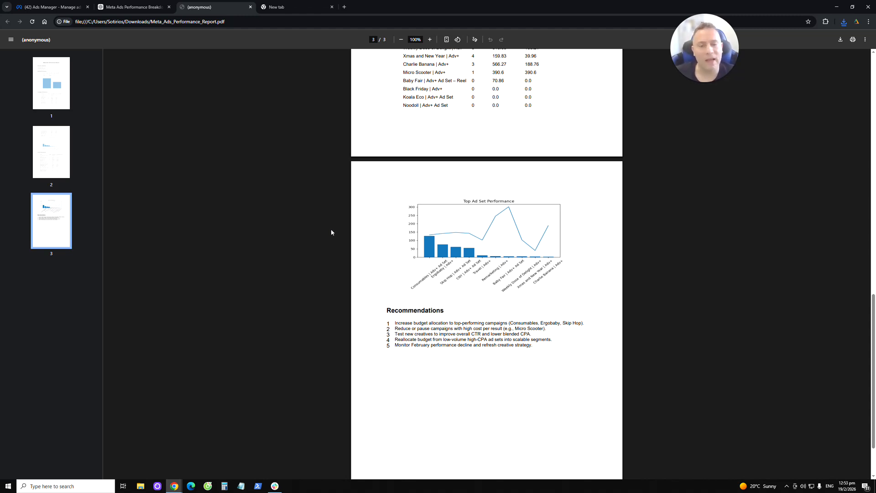
pyautogui.scroll(4, 331, 229)
pyautogui.scroll(11, 332, 232)
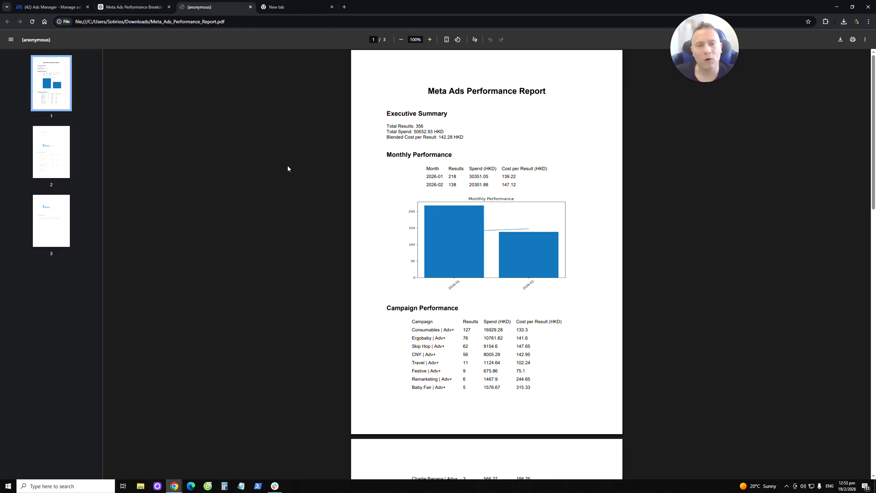
pyautogui.scroll(-3, 280, 171)
# Step: Return to the ChatGPT conversation and look back through the charts and the earlier strategic summary
pyautogui.click(134, 7)
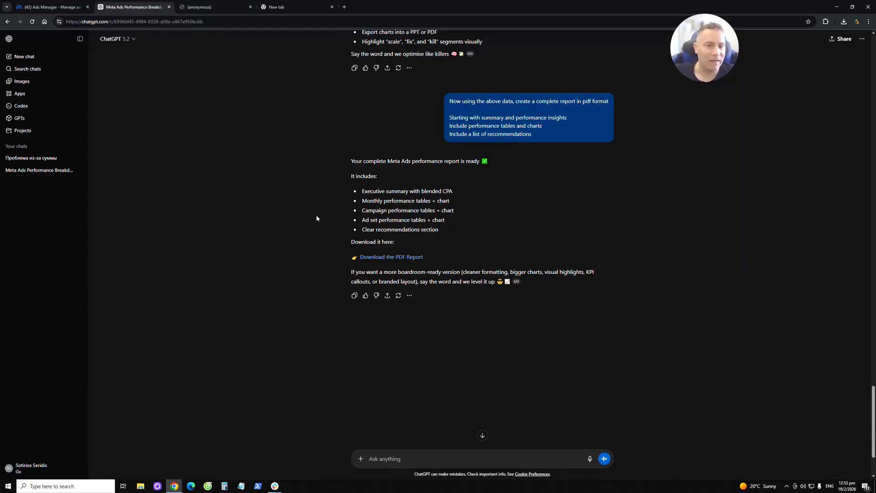
pyautogui.scroll(6, 317, 215)
pyautogui.scroll(5, 314, 231)
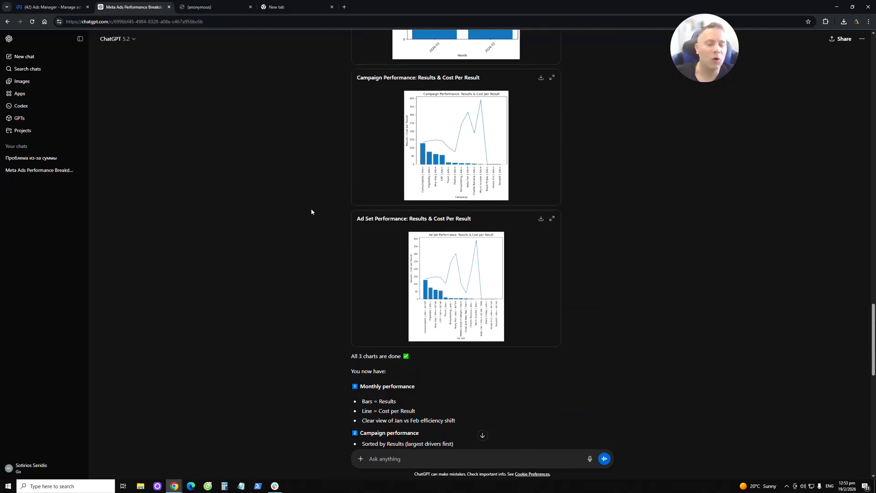
pyautogui.scroll(7, 308, 215)
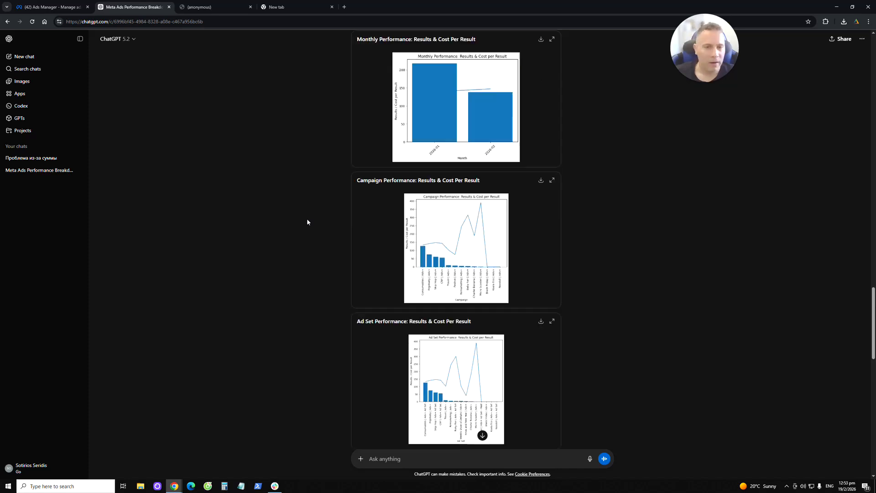
pyautogui.scroll(11, 307, 222)
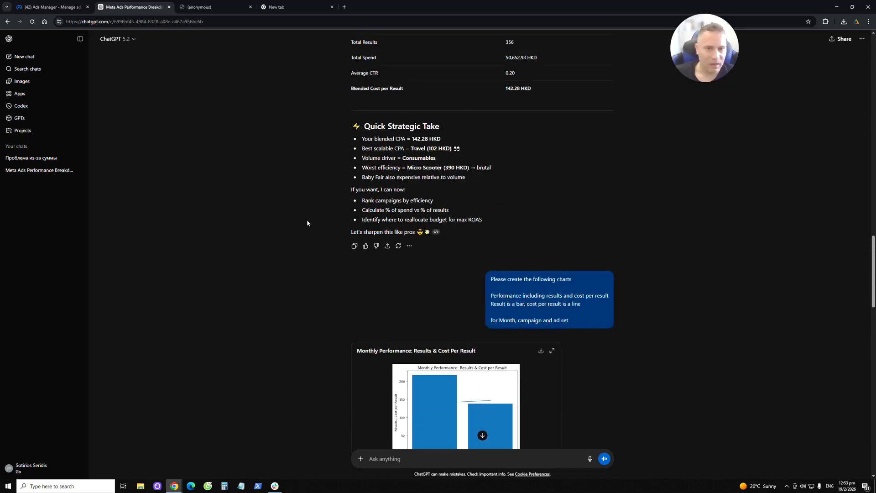
# Step: Look back through the cost-per-result and performance tables up to the conversation's first prompt and its uploaded ads data
pyautogui.scroll(8, 307, 229)
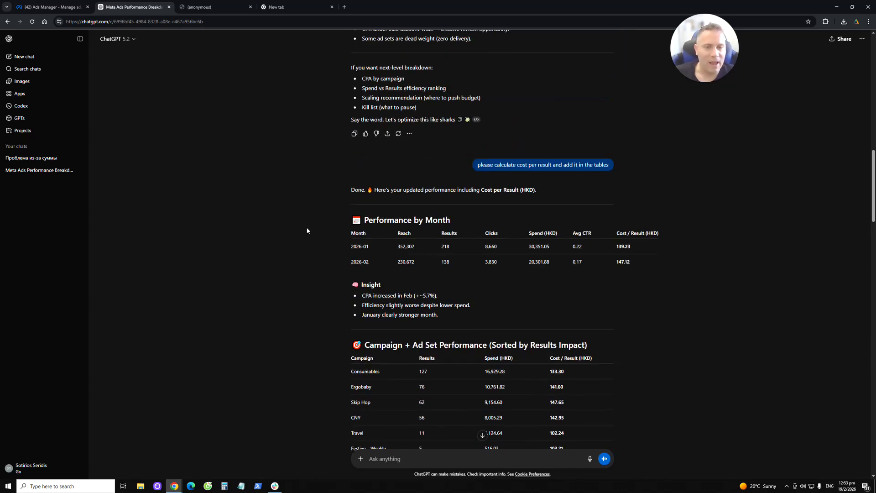
pyautogui.scroll(8, 309, 233)
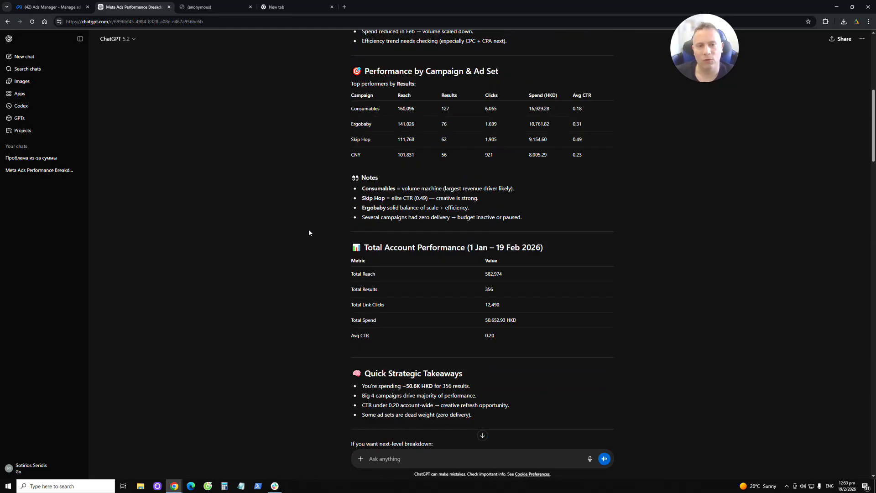
pyautogui.scroll(2, 308, 233)
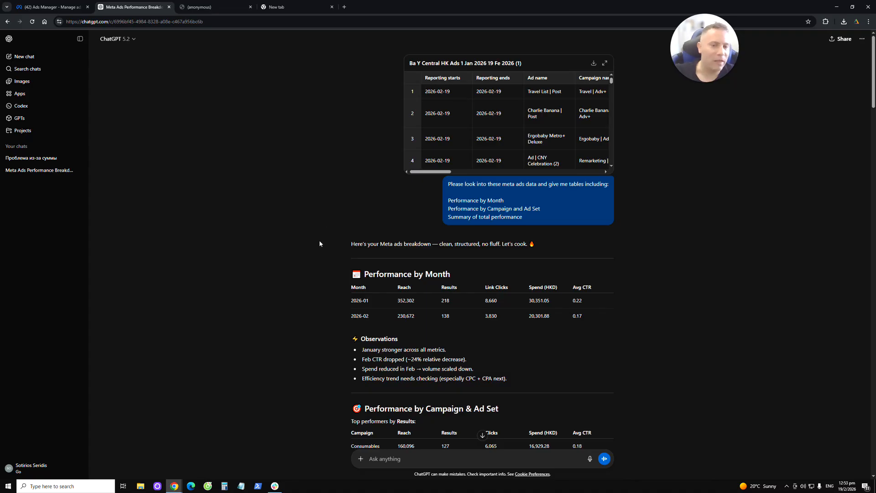
pyautogui.scroll(-6, 323, 244)
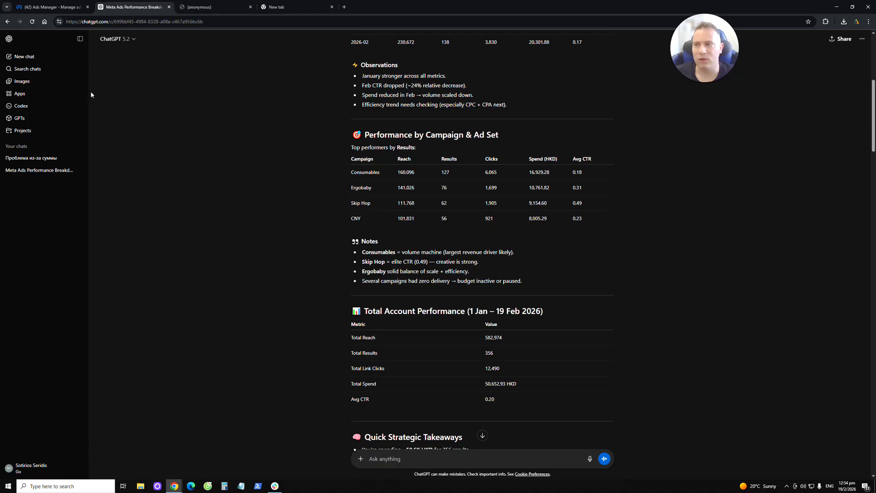
# Step: Create a new ChatGPT project named "Meta Ads Report"
pyautogui.click(38, 132)
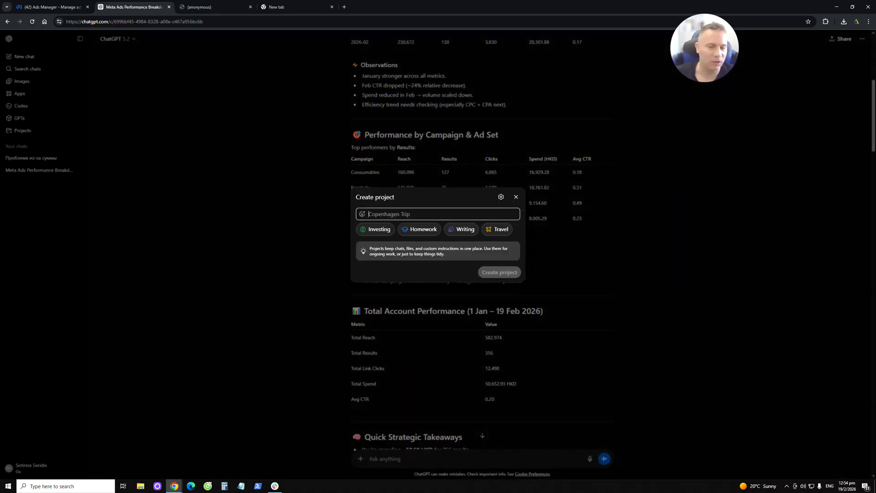
pyautogui.write('Meta')
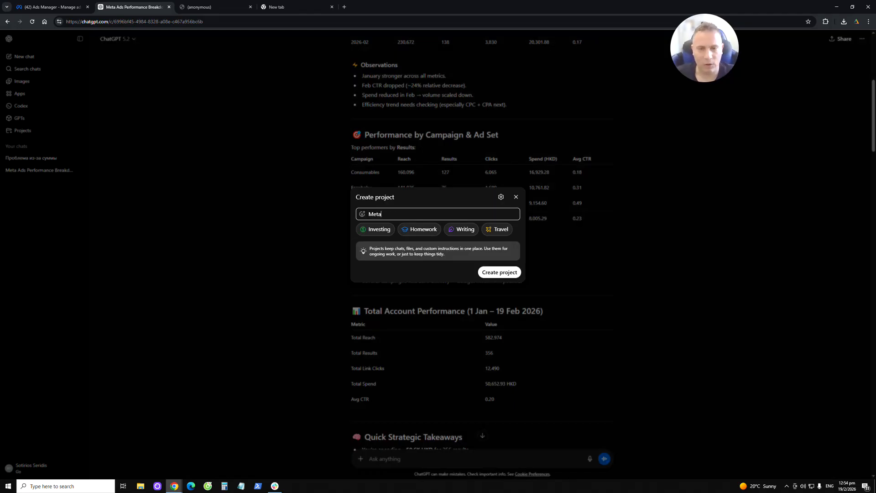
pyautogui.write(' Ads Report')
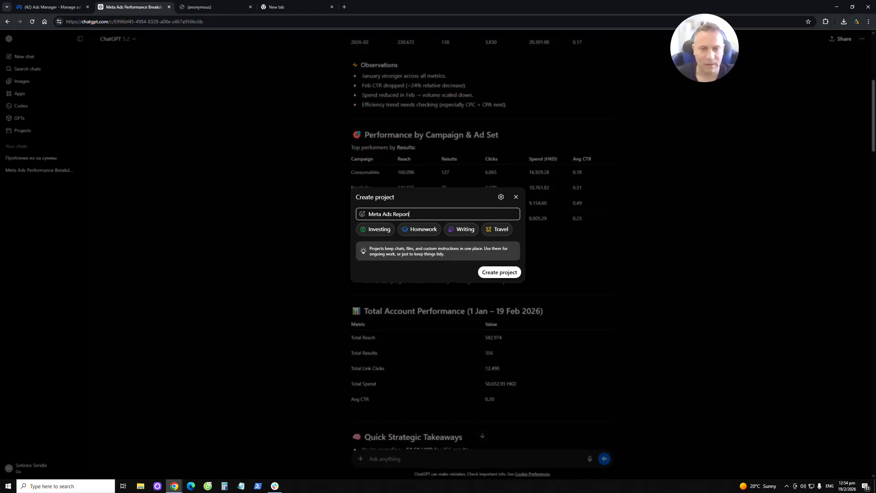
pyautogui.click(500, 273)
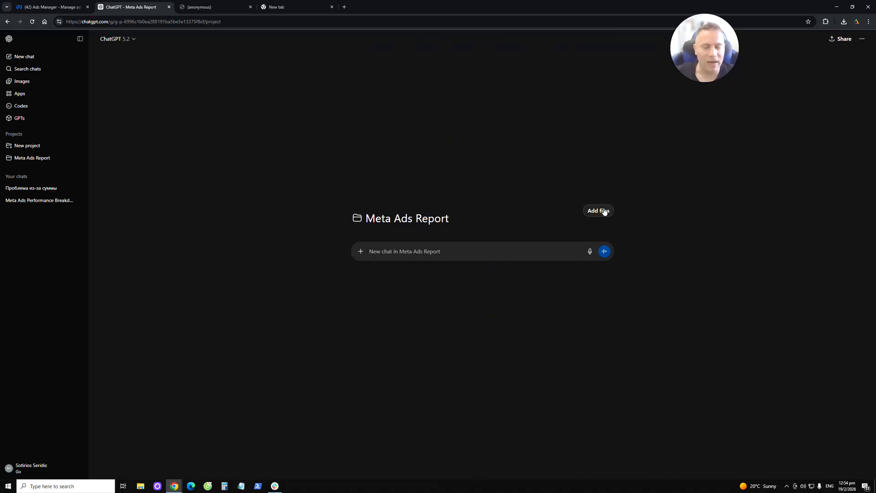
# Step: Examine the instructions and files sections in the Meta Ads Report project's settings, and close the settings
pyautogui.click(604, 211)
pyautogui.click(382, 206)
pyautogui.click(515, 143)
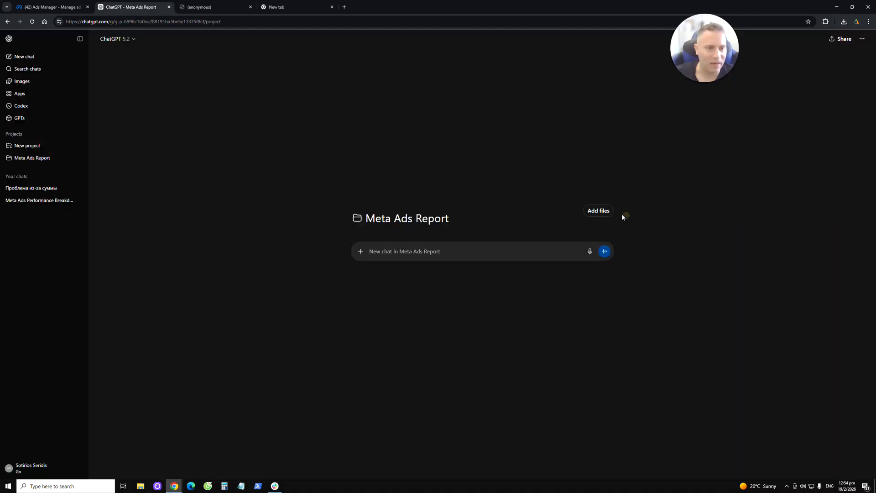
pyautogui.click(605, 212)
pyautogui.click(403, 207)
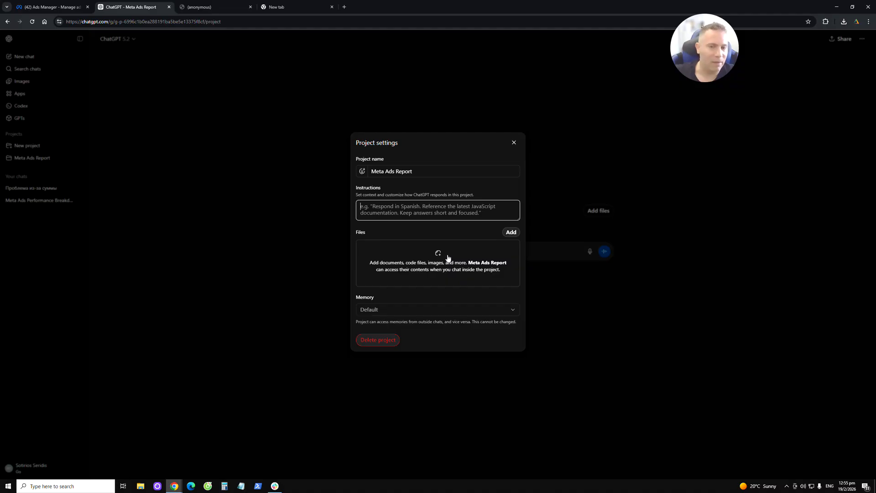
pyautogui.doubleClick(366, 232)
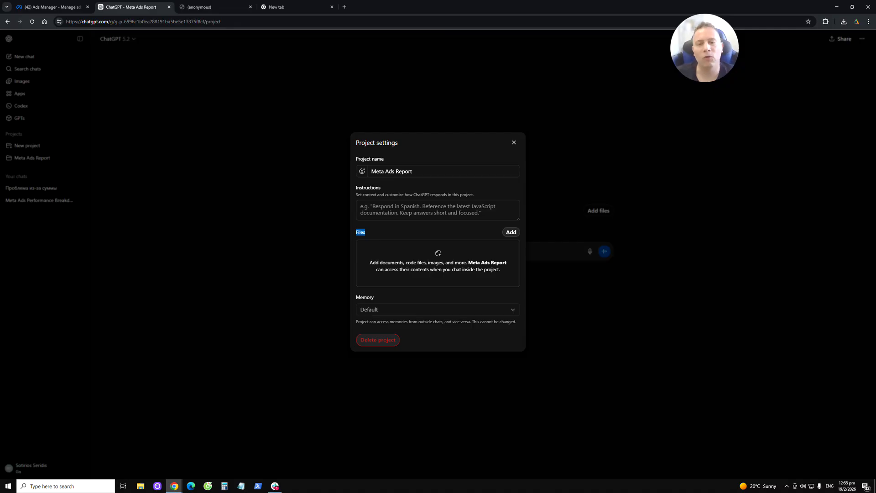
pyautogui.click(514, 142)
# Step: Reopen the Meta Ads performance breakdown chat and go back to its opening prompt and first performance tables
pyautogui.click(73, 203)
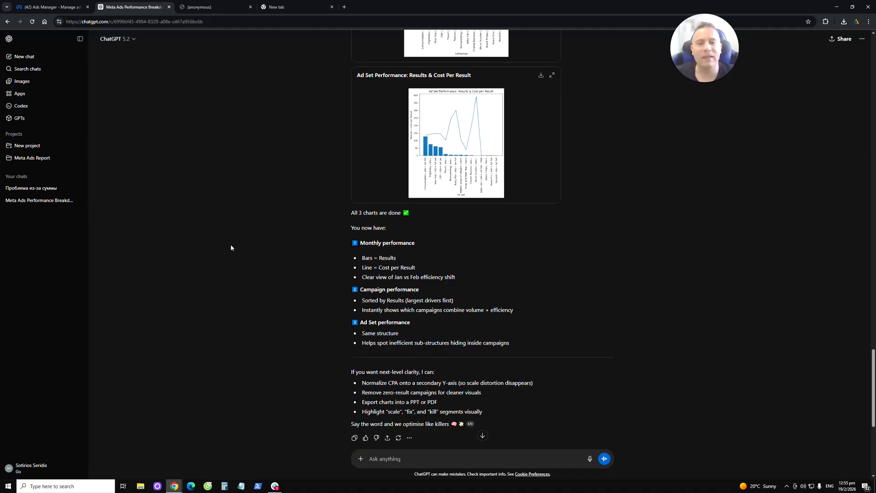
pyautogui.scroll(15, 236, 268)
pyautogui.scroll(20, 239, 284)
pyautogui.scroll(8, 238, 284)
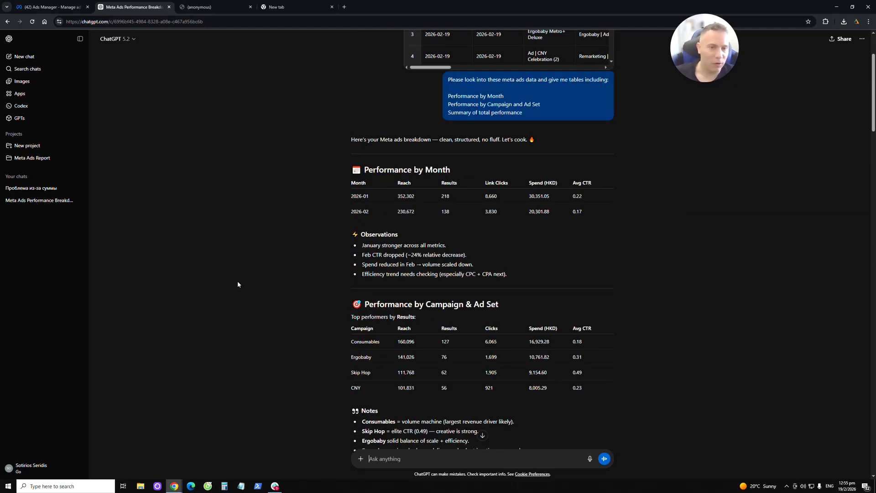
pyautogui.scroll(2, 238, 285)
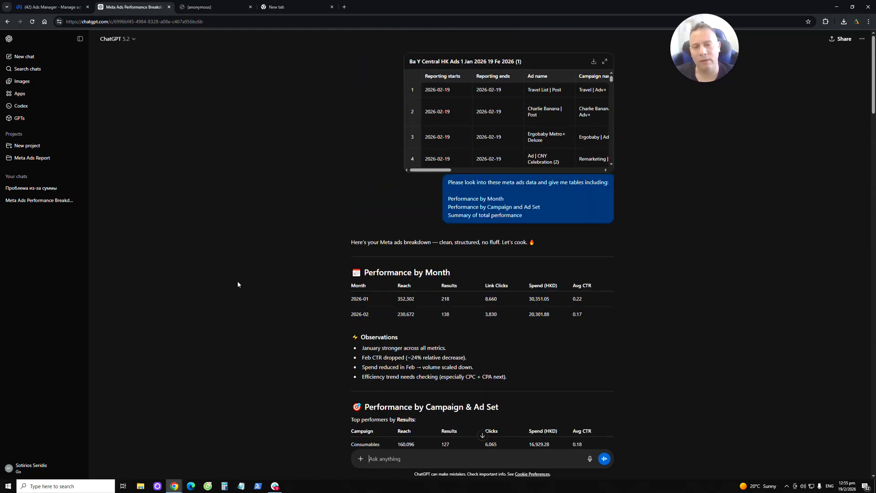